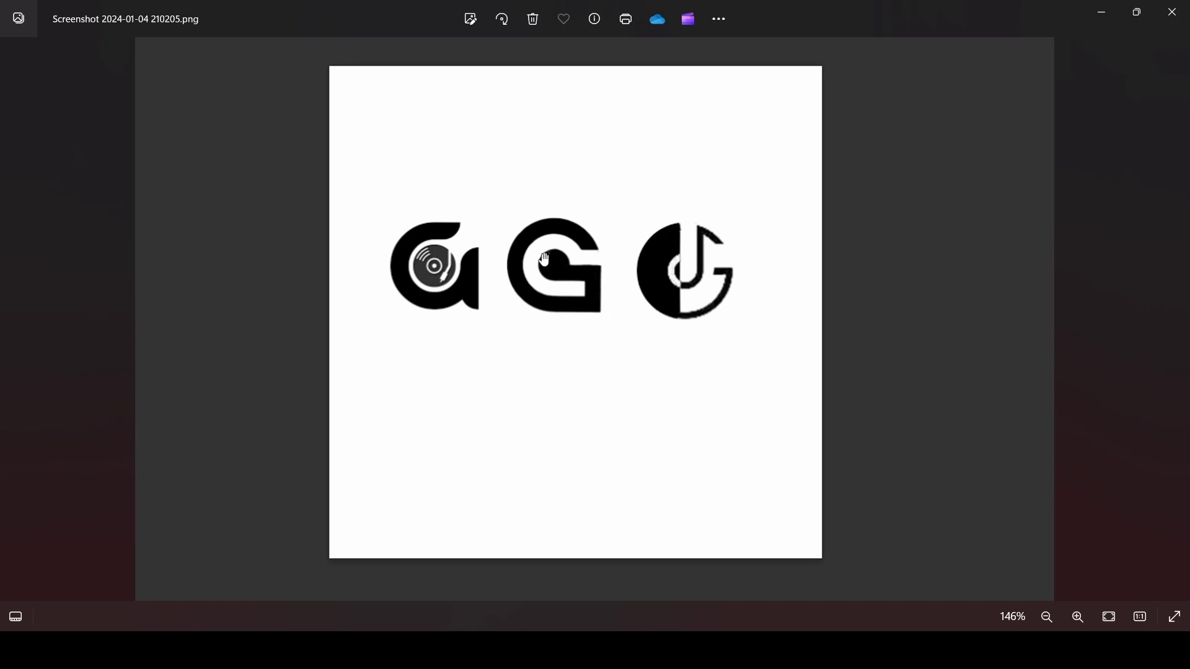
Rotate the G marks reference image twice, then reset it to its original orientation.
click(502, 19)
click(502, 19)
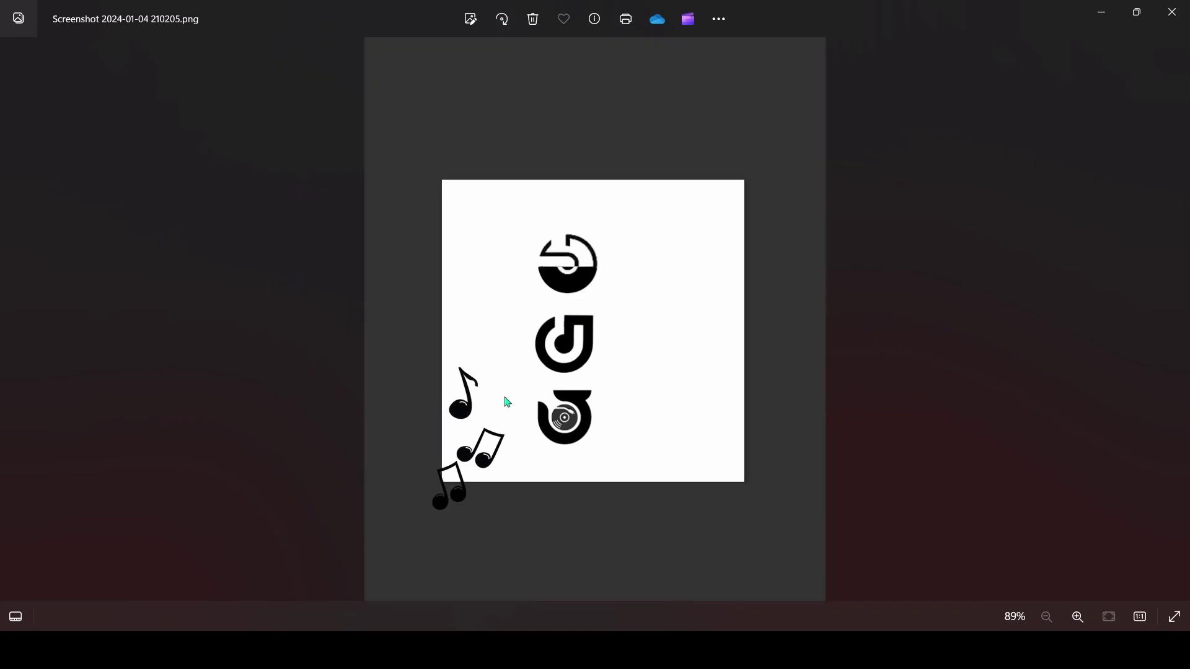
key(ctrl+r)
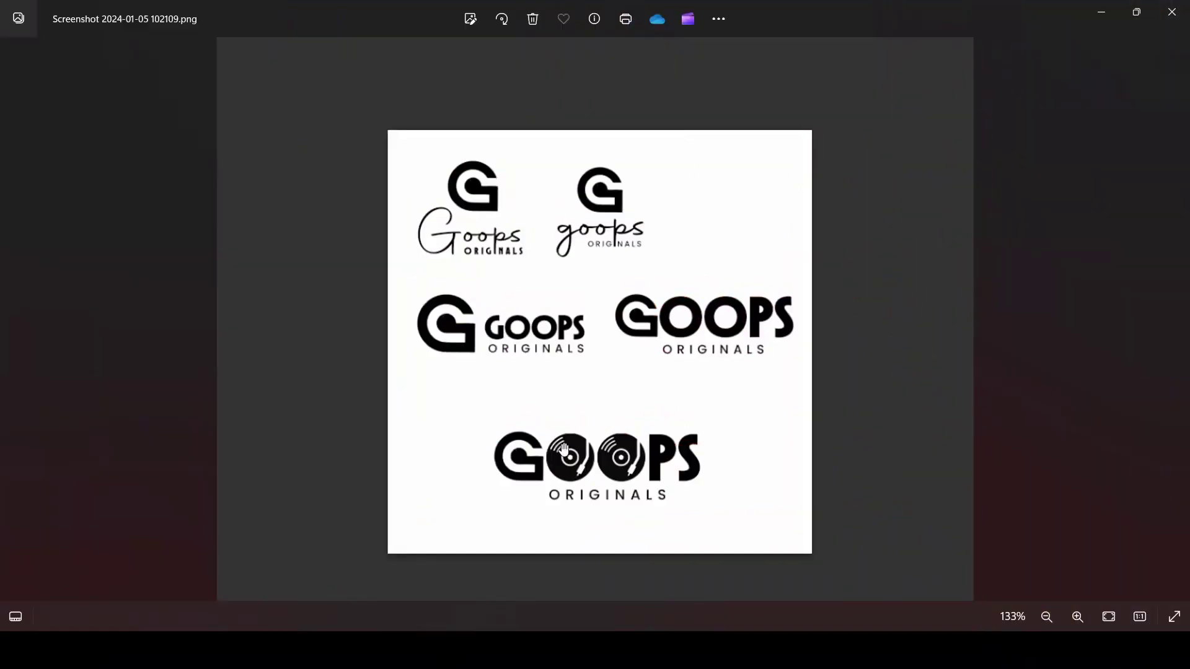
Zoom in and out around the Goops logo variations screenshot to study the wordmarks.
scroll(561, 258, up, 3)
scroll(343, 203, up, 1)
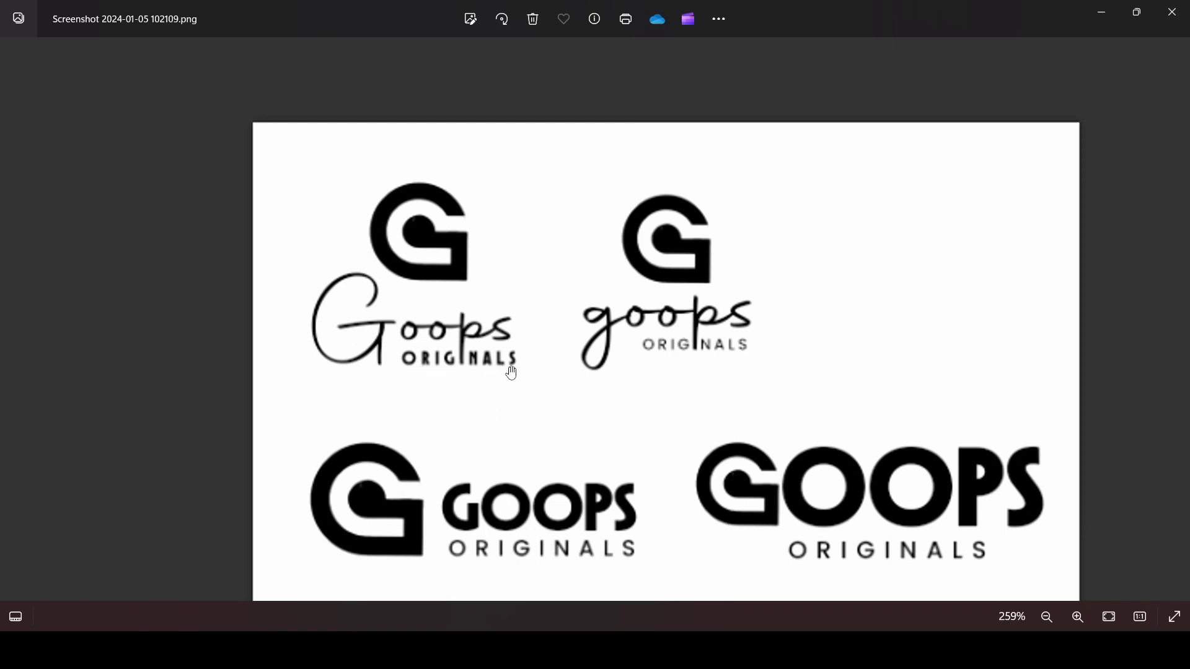
scroll(810, 236, down, 3)
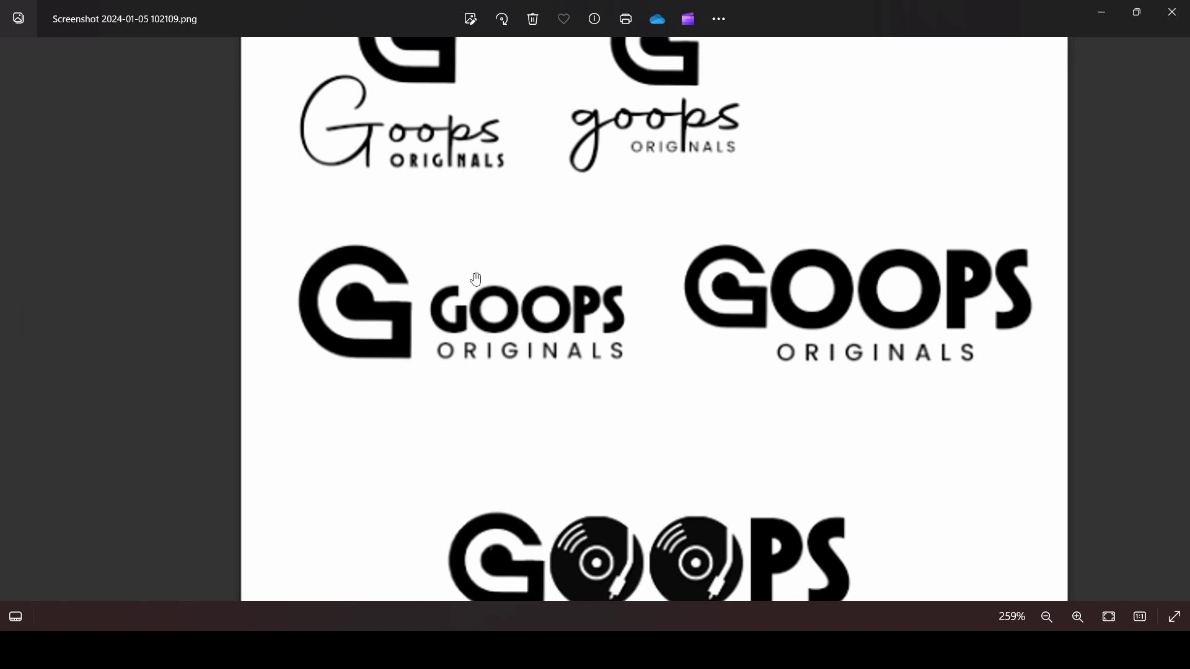
scroll(685, 539, down, 3)
scroll(638, 366, down, 1)
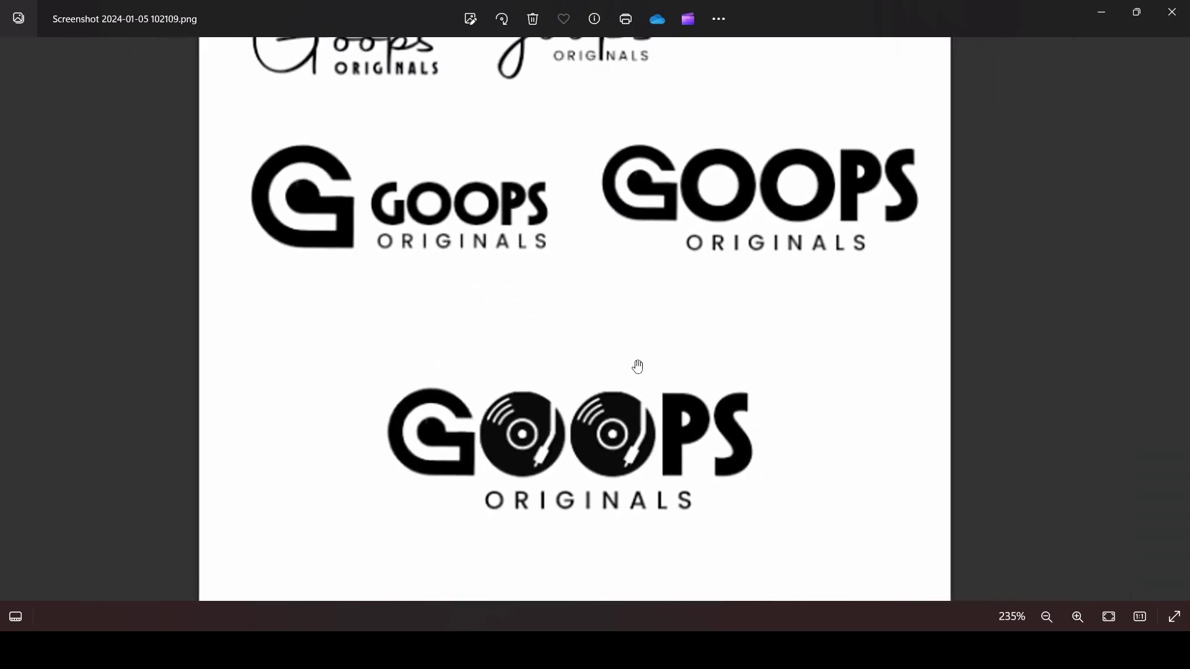
scroll(639, 367, down, 3)
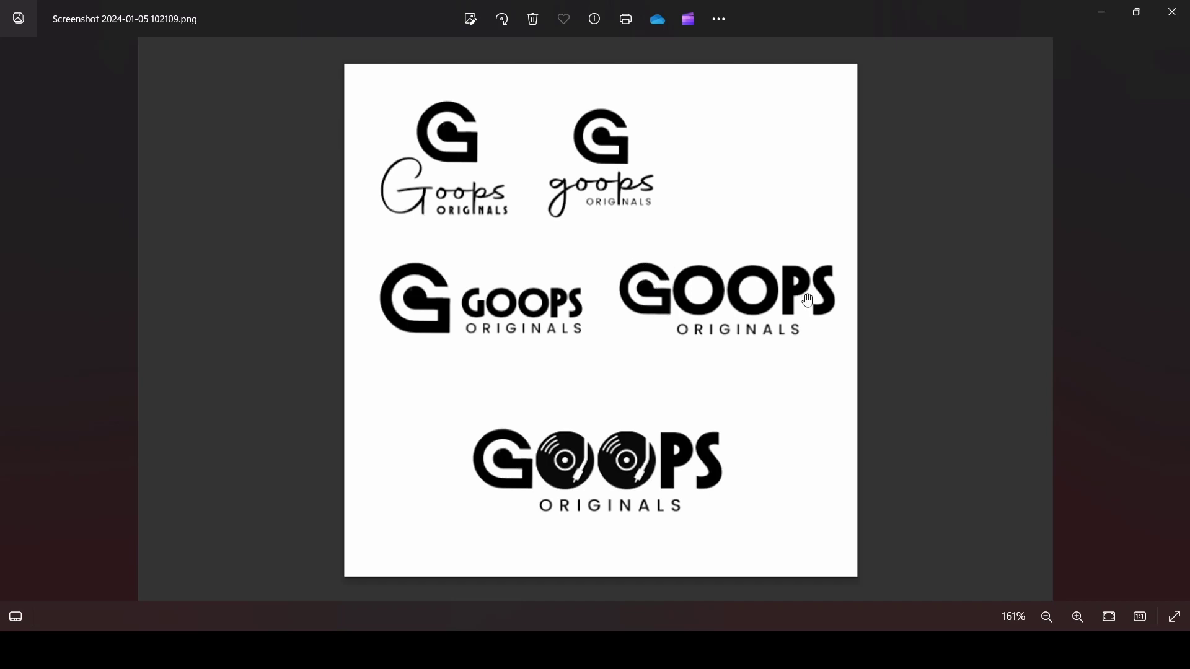
scroll(451, 106, up, 1)
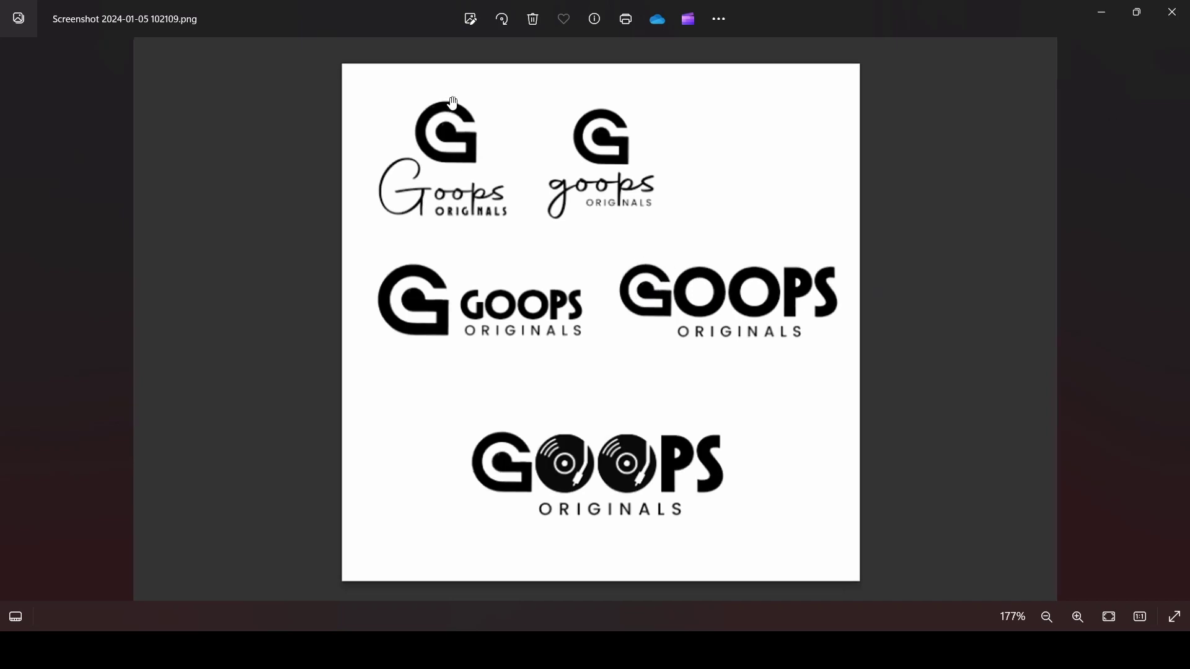
scroll(510, 191, up, 1)
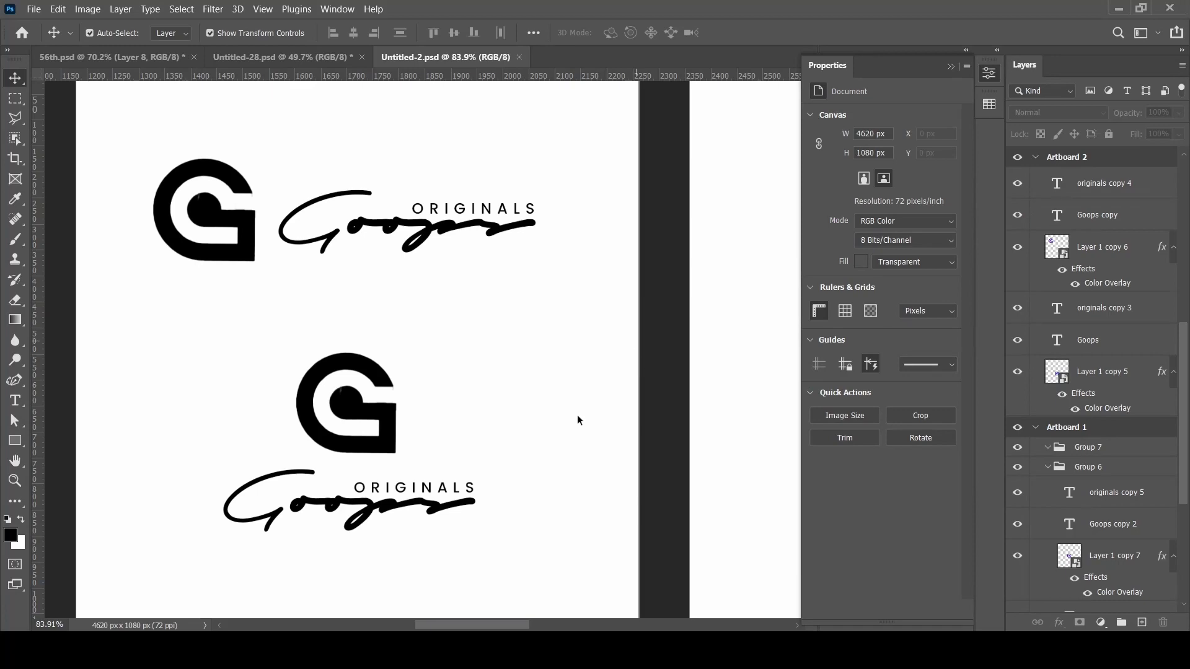
Inspect the fonts of the Goops script and ORIGINALS text layers in Properties.
click(357, 232)
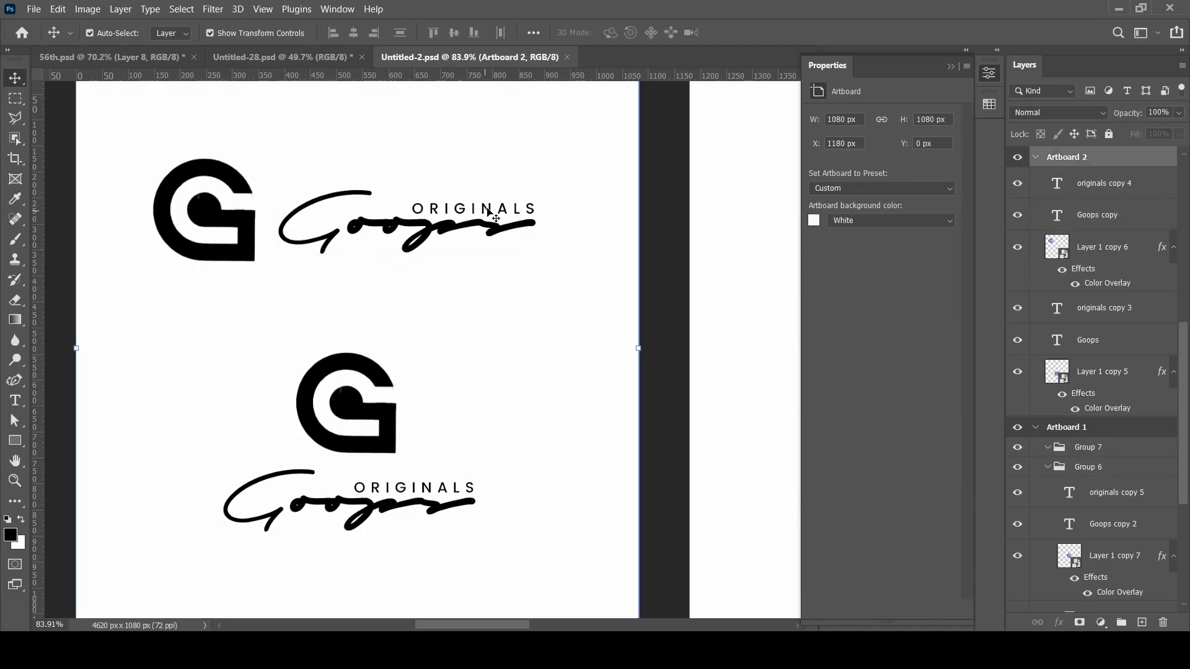
click(487, 210)
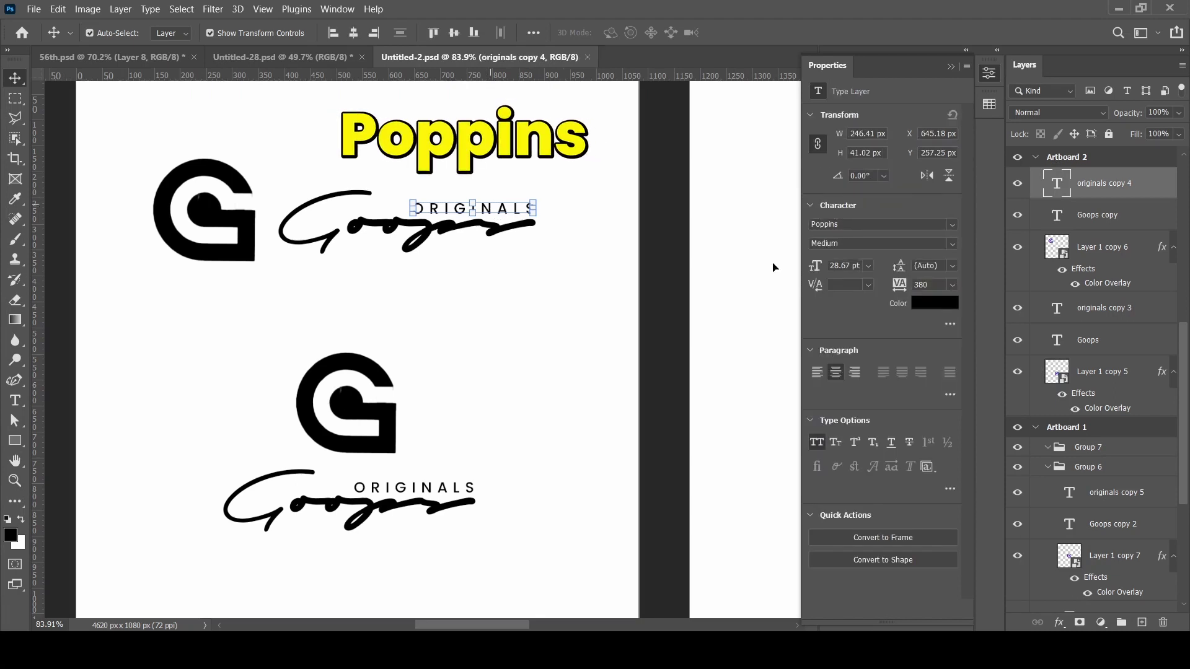
click(430, 265)
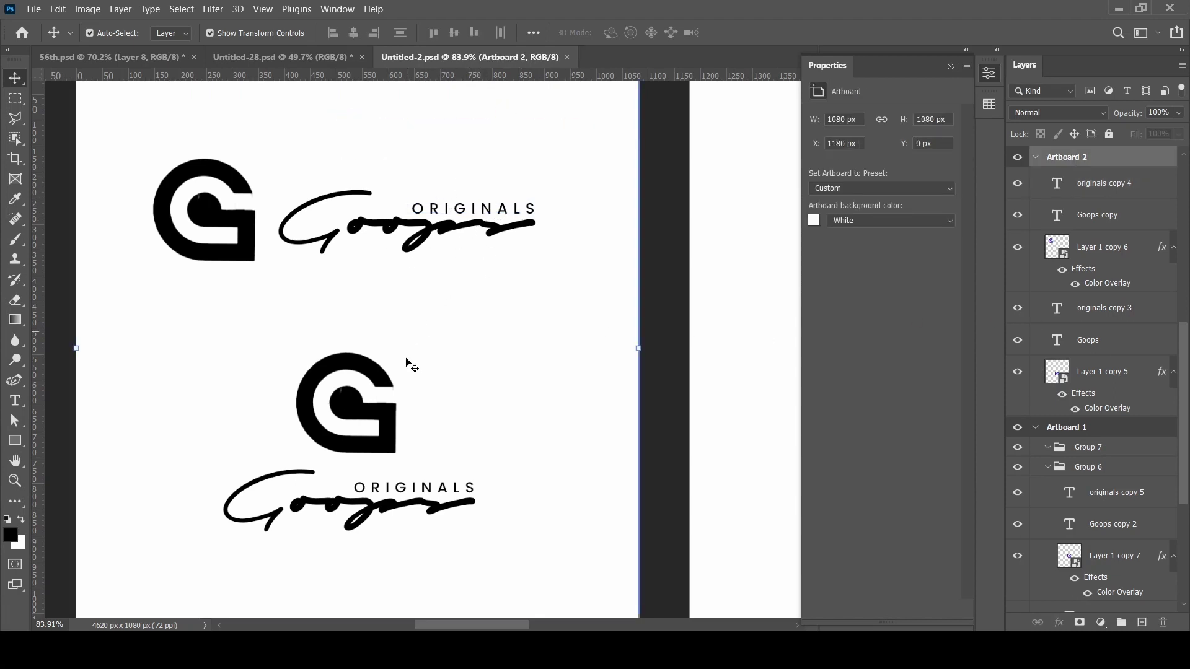
scroll(409, 366, left, 10)
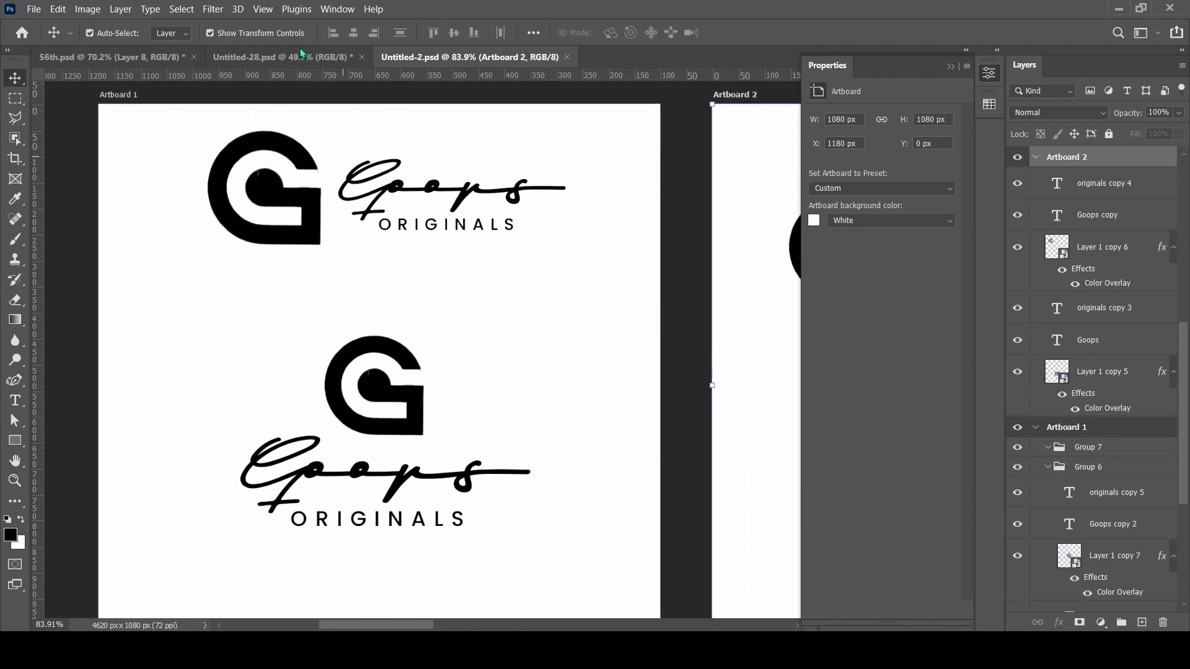
click(435, 169)
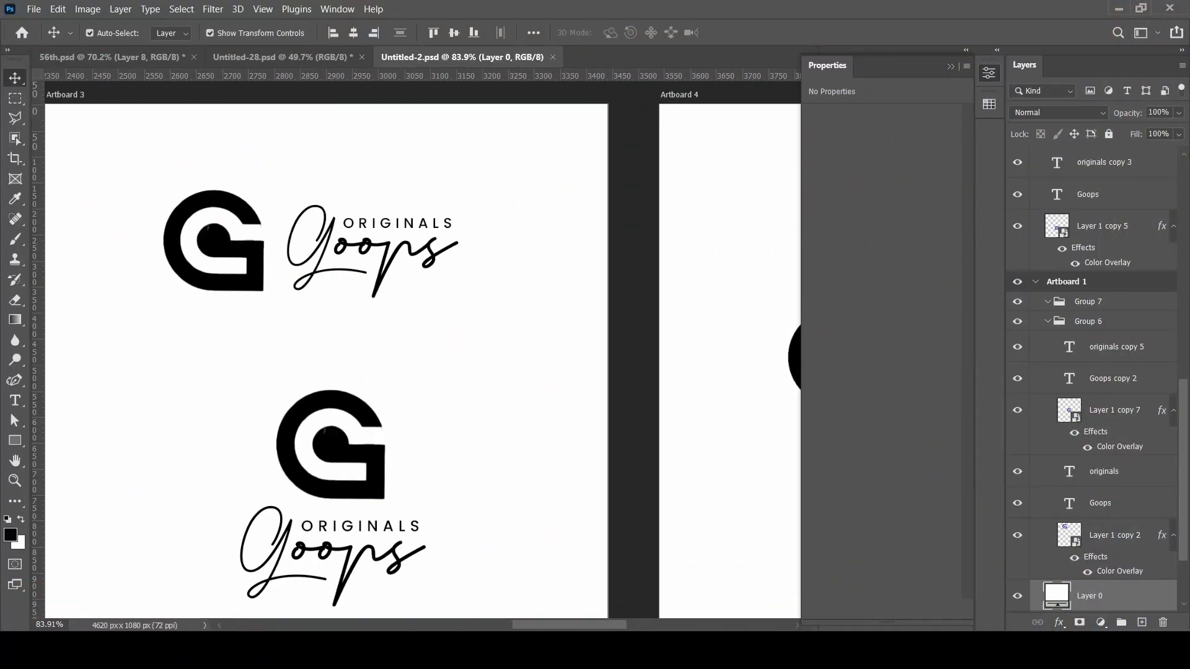
Pan across the Goops artboards to compare the horizontal and stacked layouts.
scroll(332, 229, down, 1)
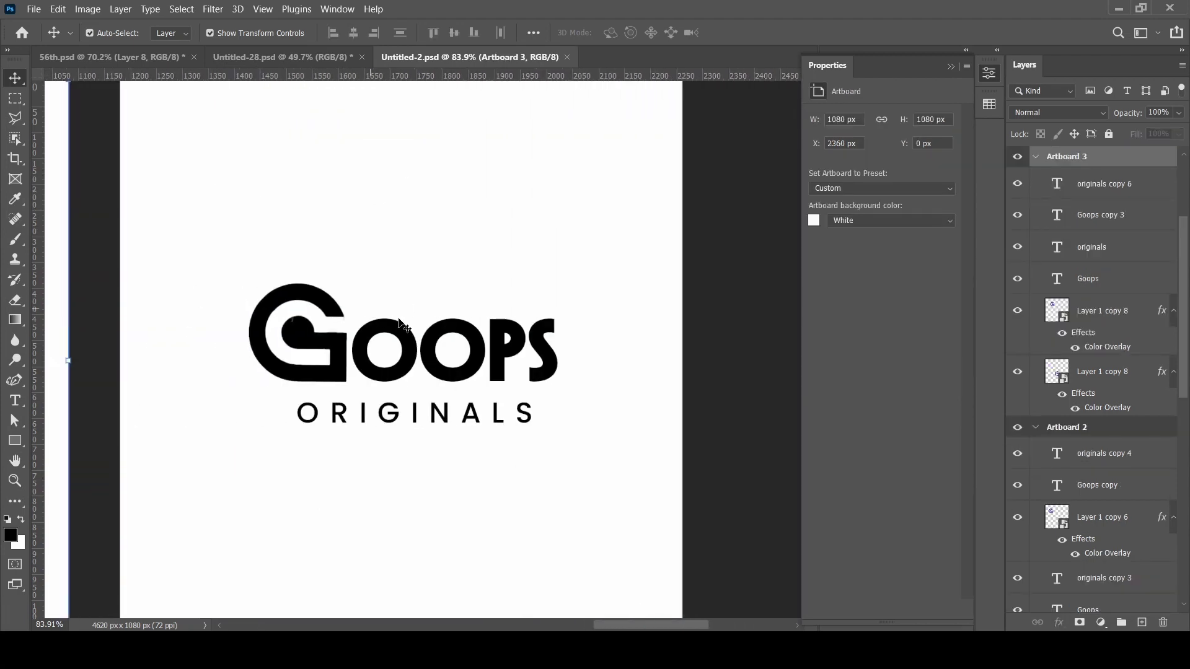
scroll(366, 302, down, 1)
drag(662, 625, 399, 625)
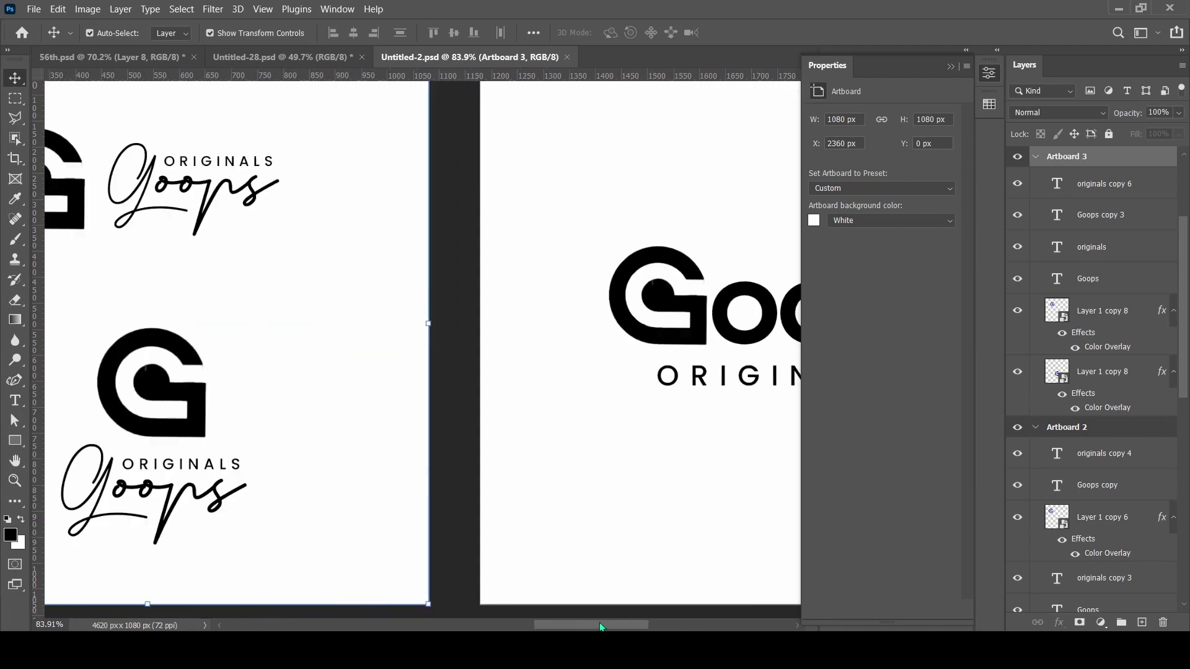
scroll(530, 413, right, 2)
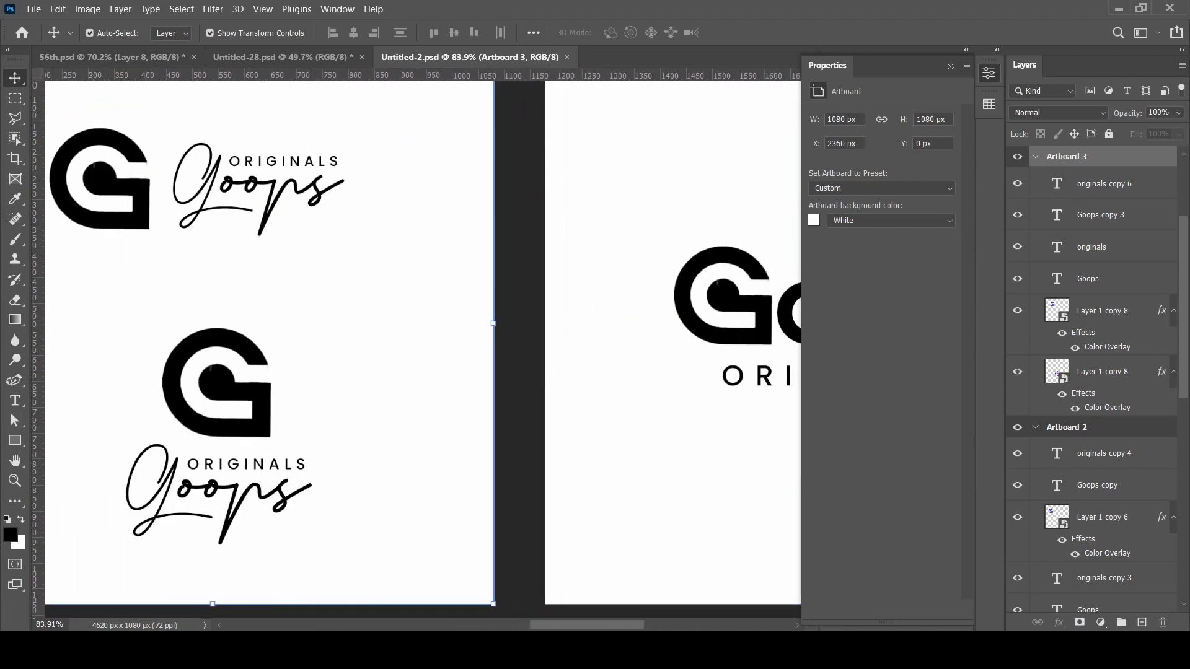
scroll(530, 412, right, 6)
scroll(530, 412, right, 1)
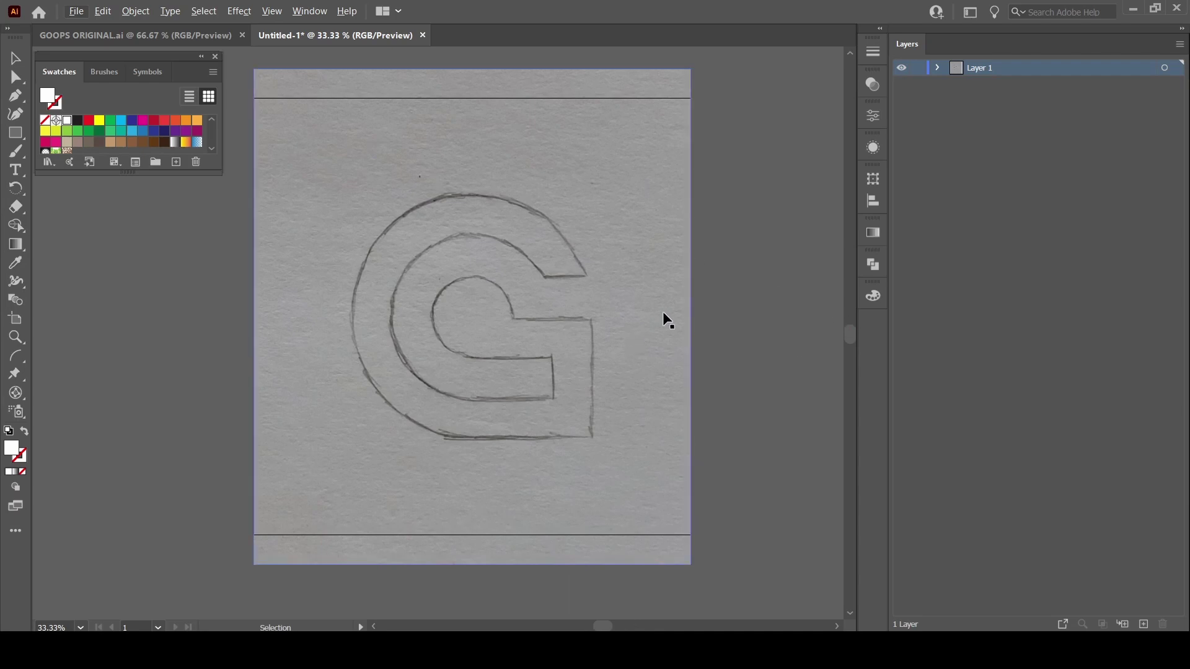
Draw a circle over the G's outer curve and lower its opacity to 39%.
key(l)
drag(472, 316, 593, 401)
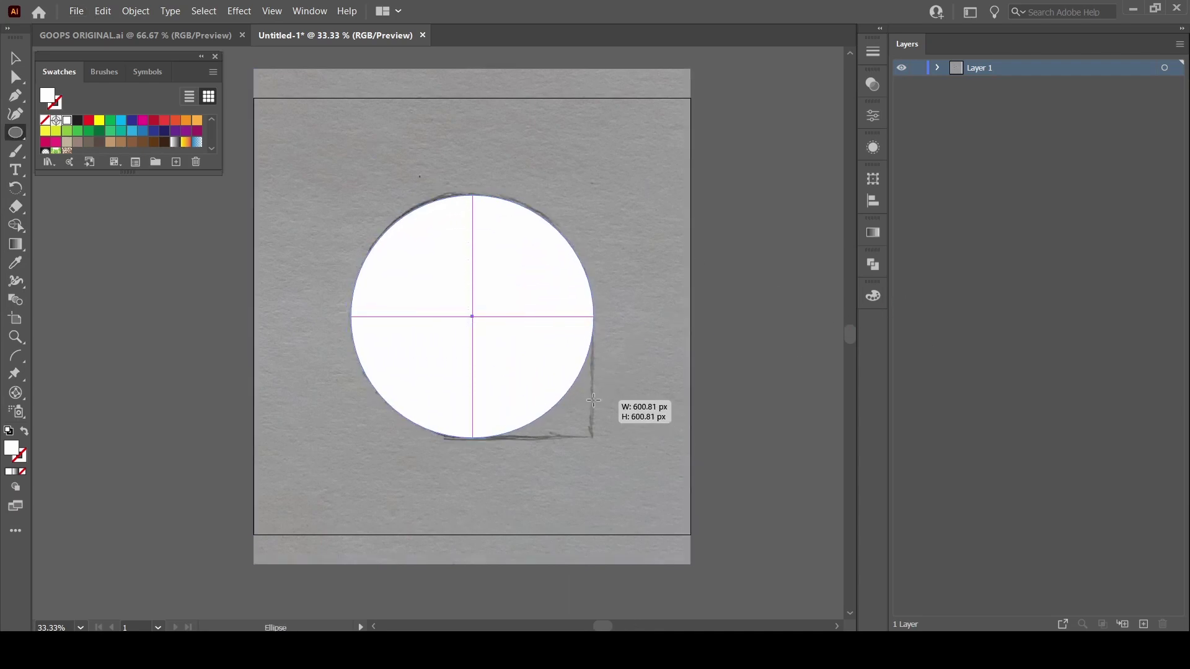
click(873, 84)
click(835, 100)
drag(834, 118, 797, 118)
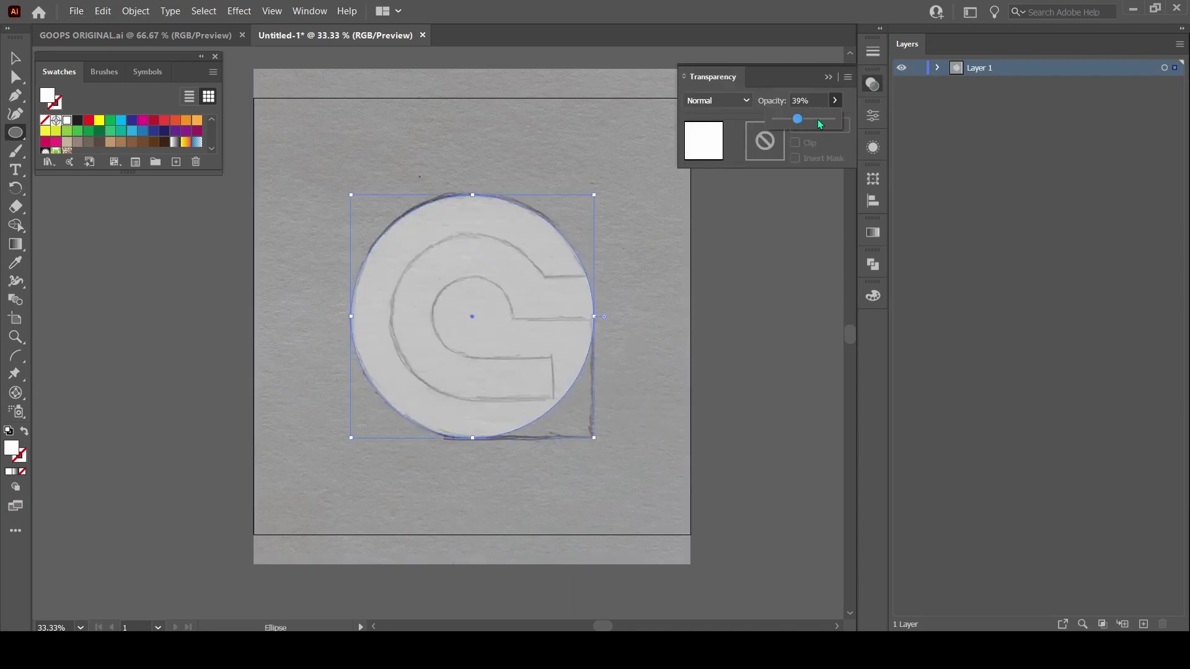
key(v)
scroll(484, 336, up, 1)
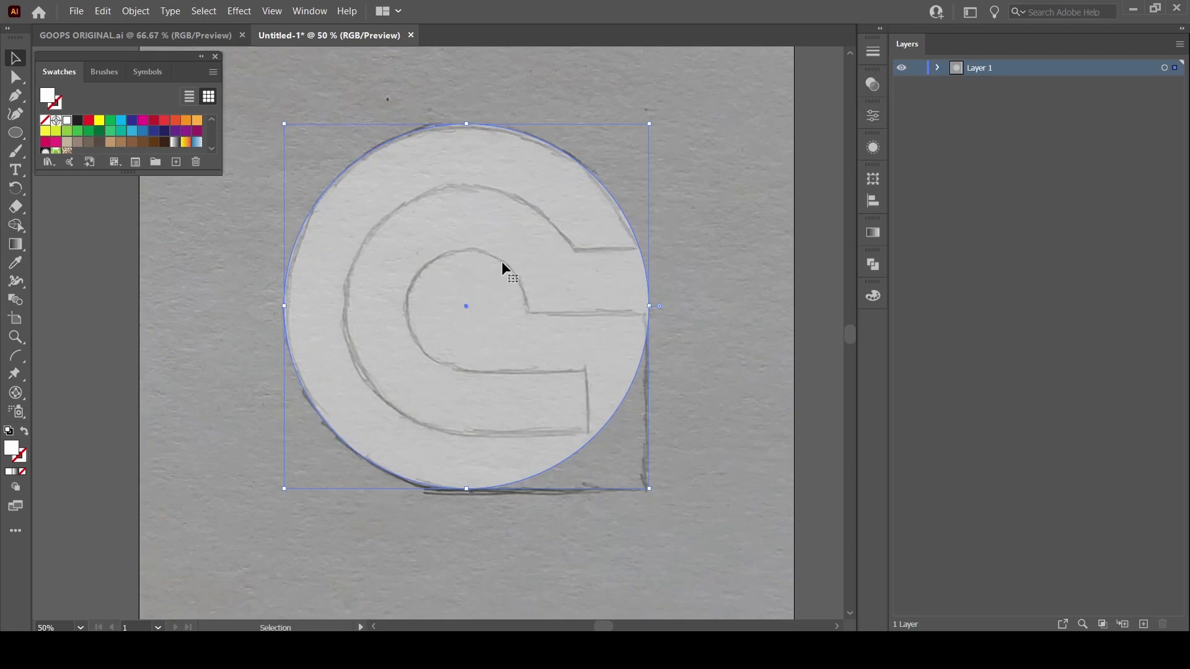
Paste in place two copies of the circle, scaled to fit the inner curves.
click(103, 12)
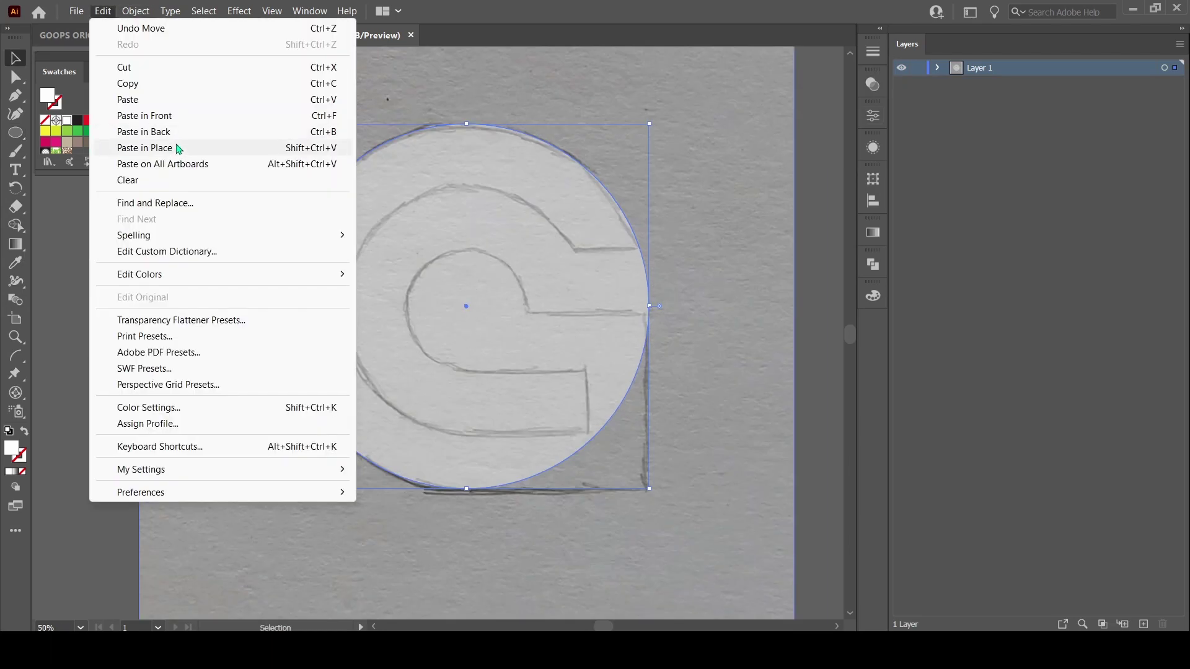
click(144, 148)
drag(649, 306, 527, 305)
key(a)
click(103, 10)
click(185, 148)
key(v)
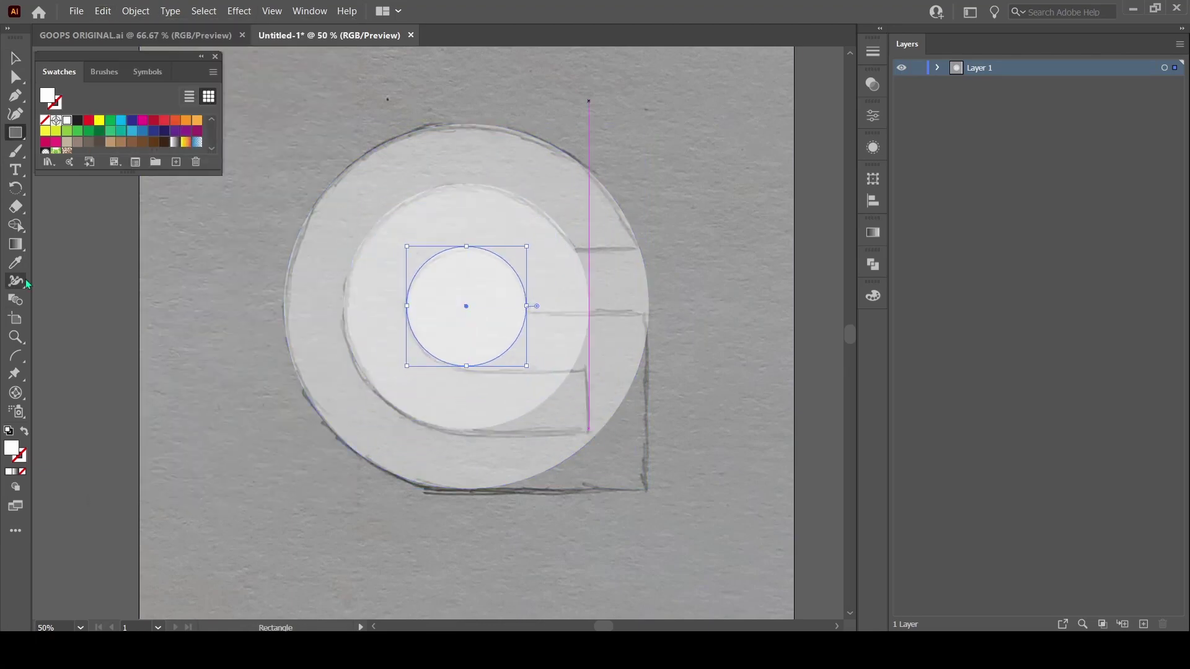
key(m)
click(15, 58)
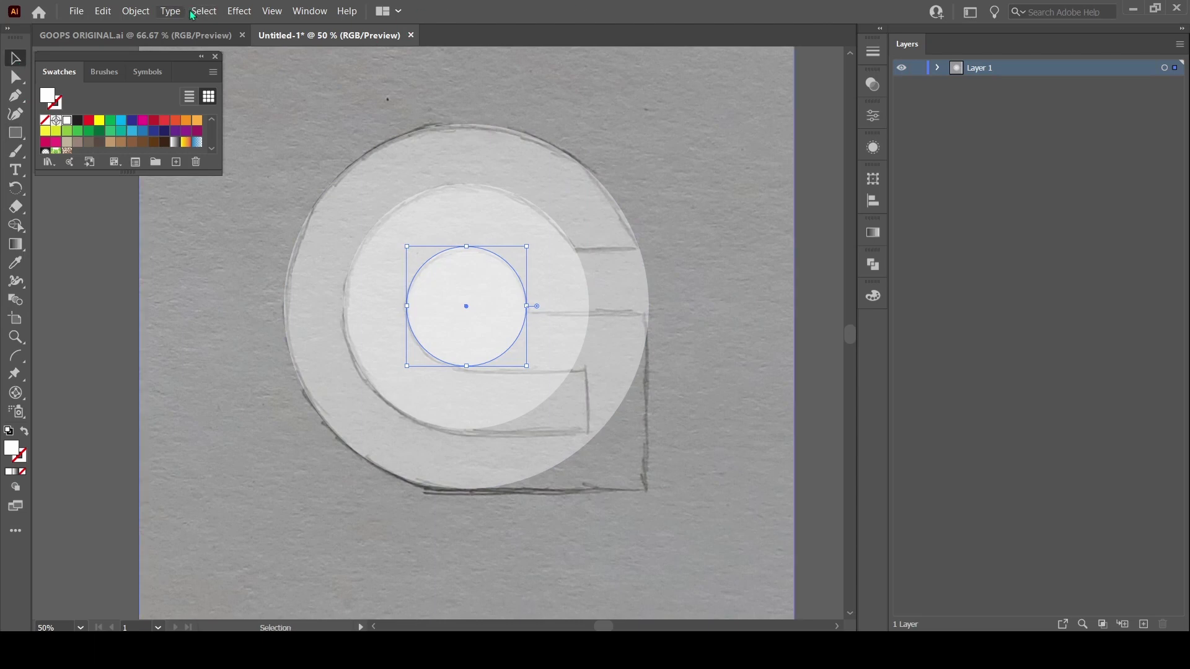
Show rulers, hide the sketch image layer, and fill all three circles dark pink.
click(273, 12)
mouse_move(409, 527)
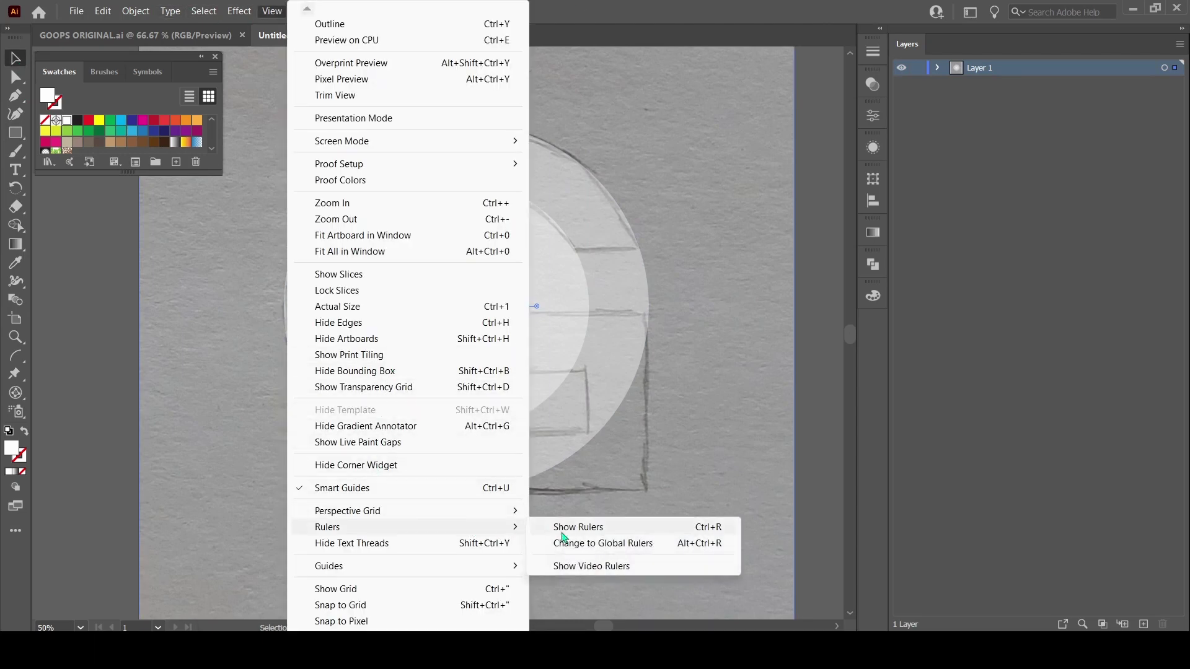
click(566, 526)
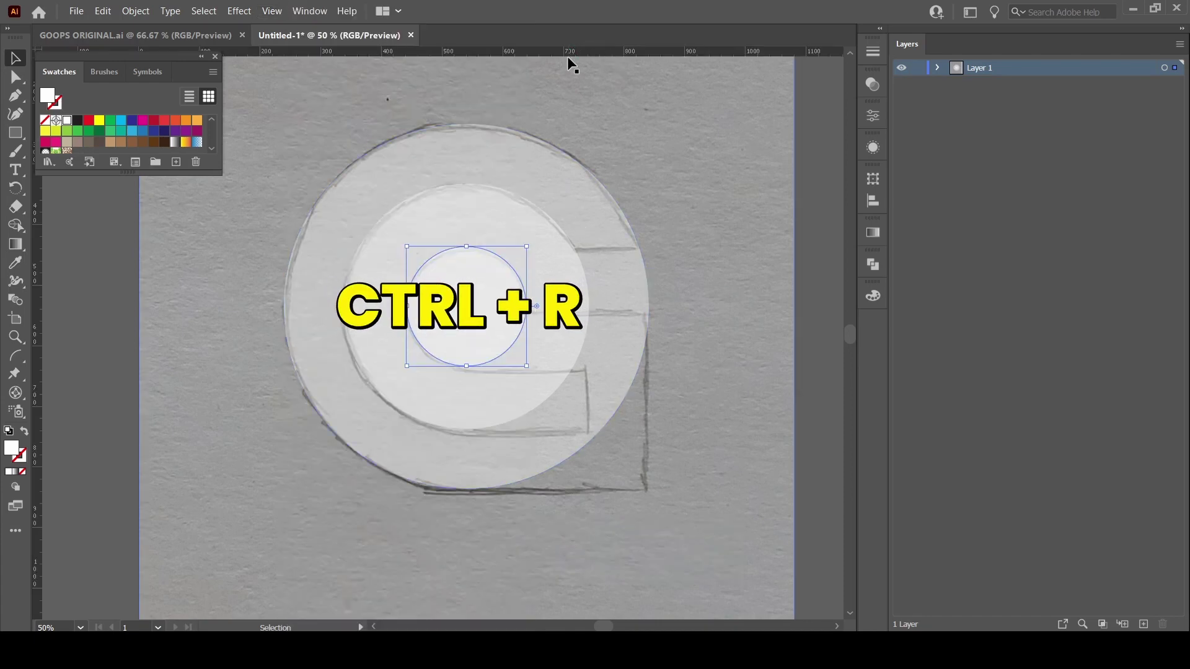
click(937, 68)
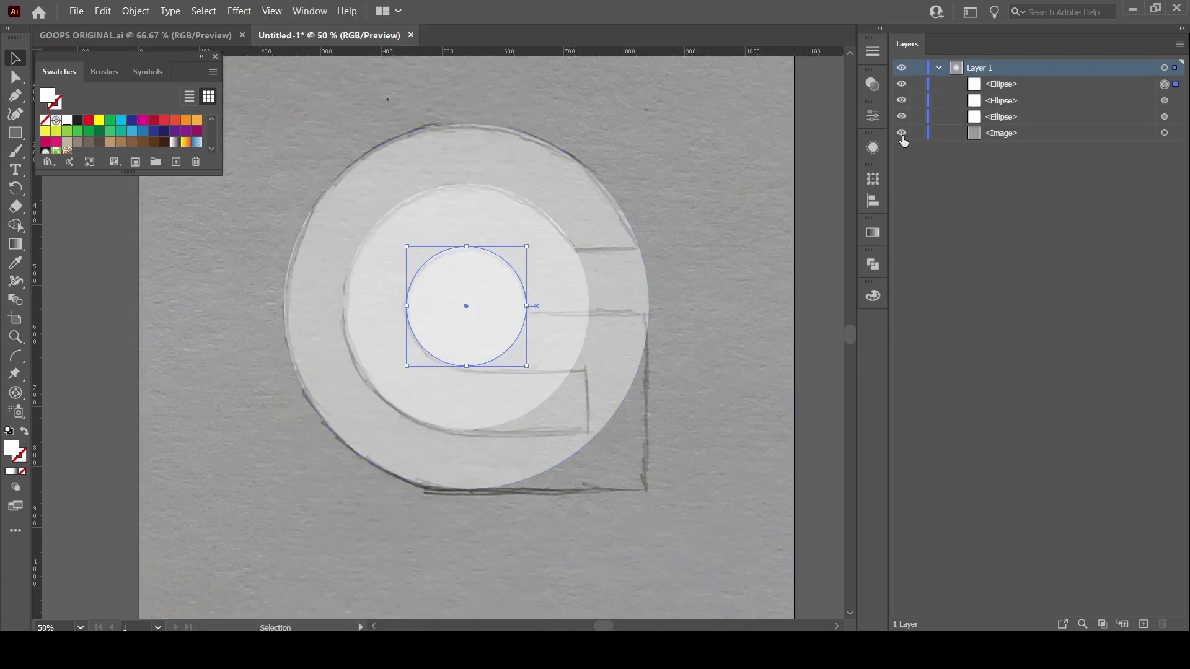
click(902, 133)
key(ctrl+a)
double_click(11, 448)
click(855, 392)
Confirm the dark pink fill and drag guides to the outer and inner circles' top edges.
click(1116, 299)
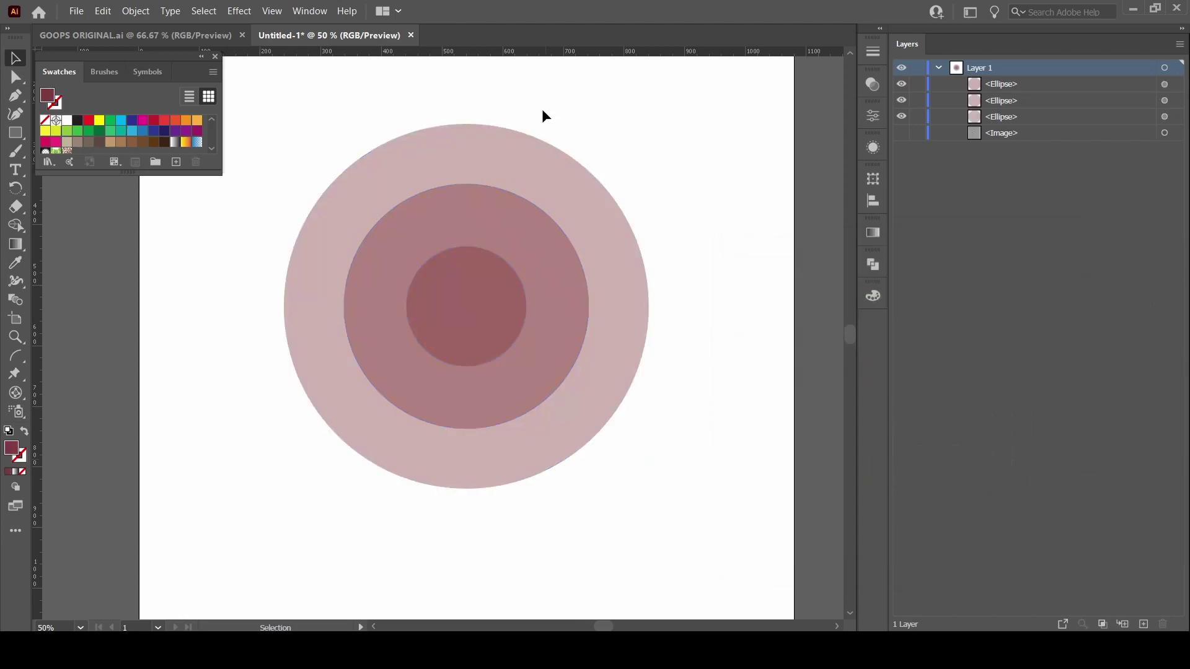
scroll(459, 251, up, 4)
scroll(491, 244, up, 3)
scroll(487, 254, up, 3)
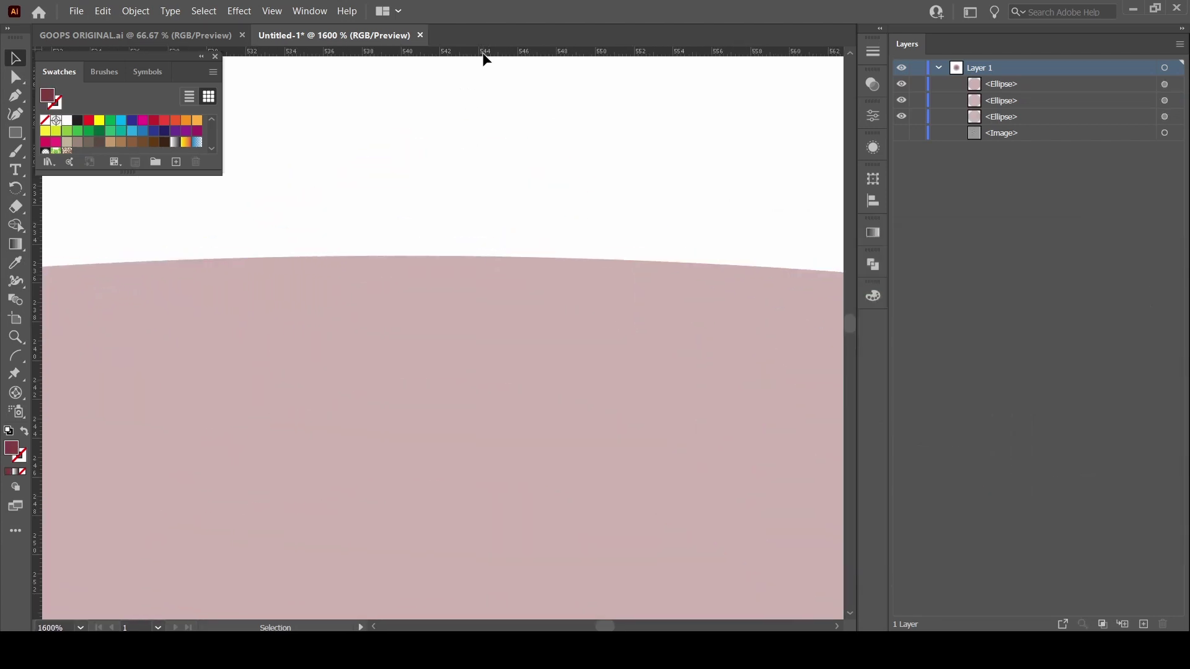
drag(484, 59, 526, 258)
scroll(458, 496, down, 3)
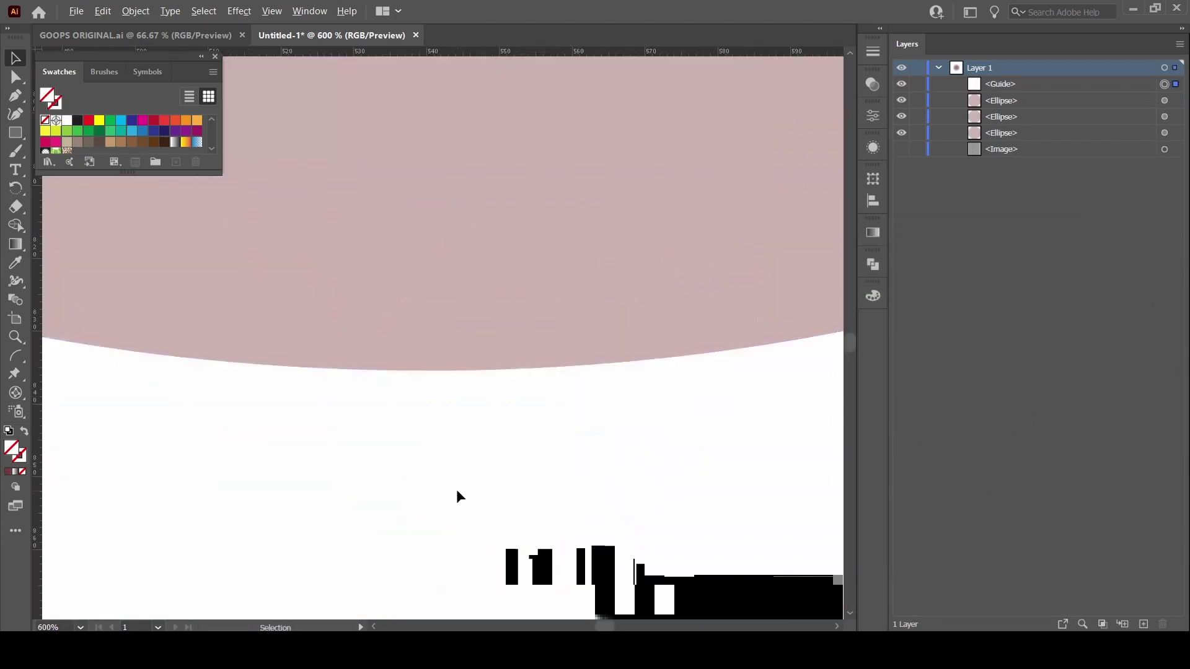
scroll(456, 489, down, 3)
scroll(281, 179, down, 3)
scroll(504, 460, up, 4)
drag(504, 52, 521, 335)
scroll(496, 310, down, 3)
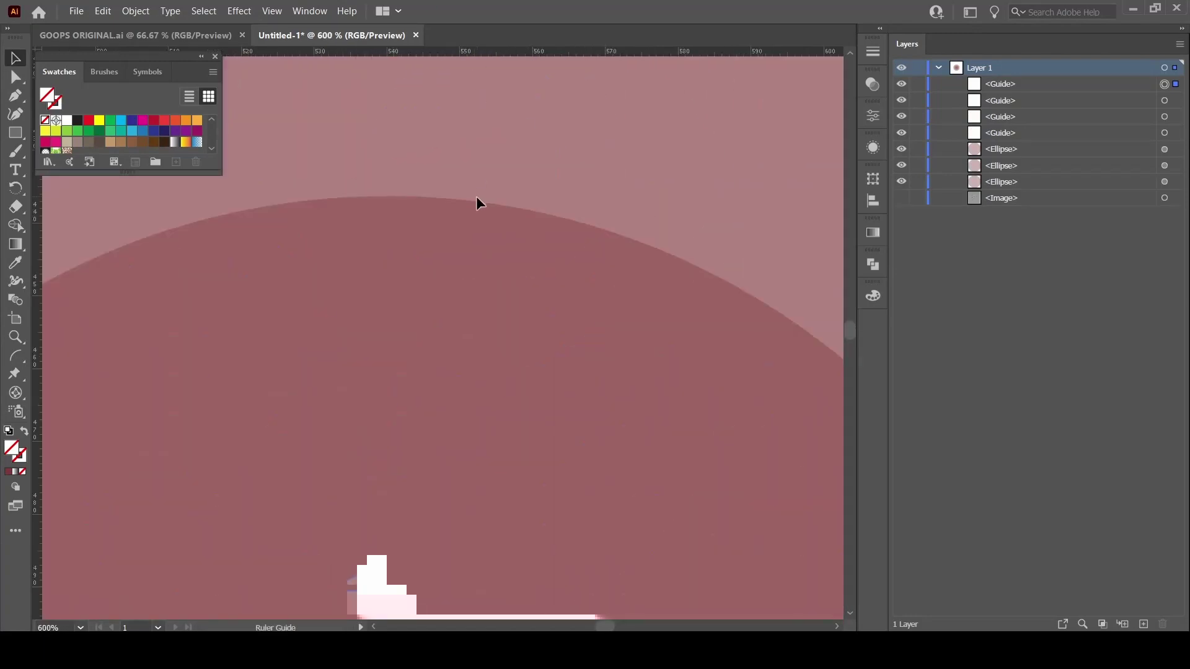
drag(477, 202, 539, 213)
Zoom in and out to check the guides align with the circle edges.
scroll(630, 218, down, 3)
scroll(564, 432, up, 3)
scroll(548, 545, up, 2)
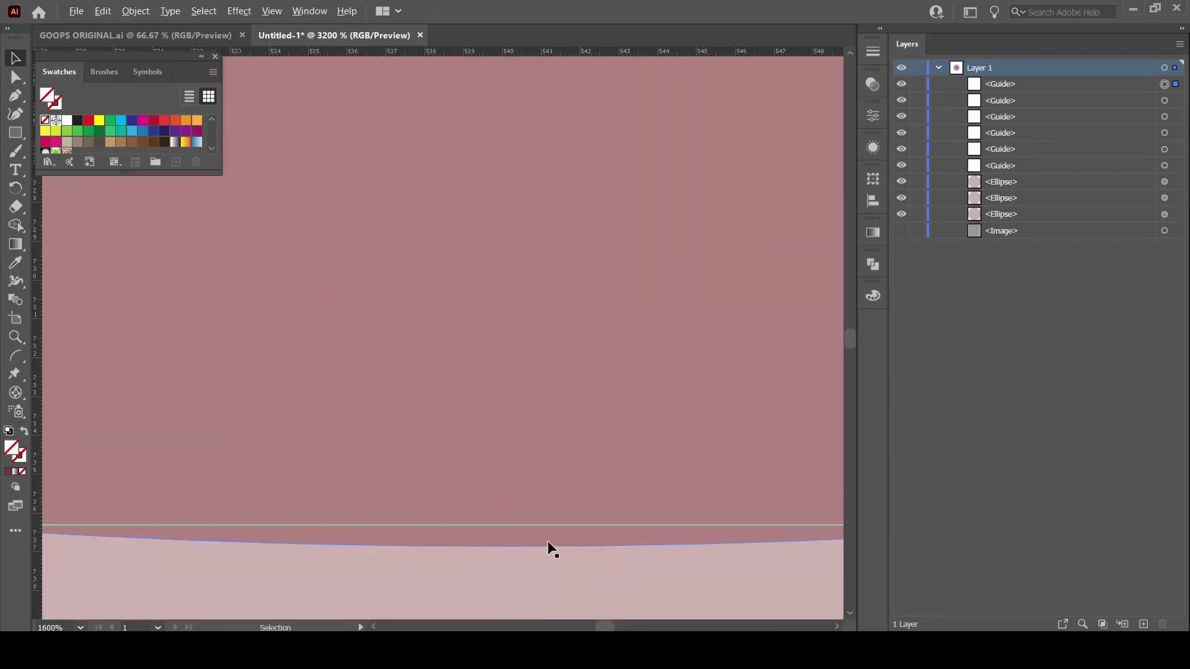
scroll(548, 536, down, 2)
scroll(641, 184, down, 3)
scroll(465, 290, up, 3)
scroll(268, 393, up, 2)
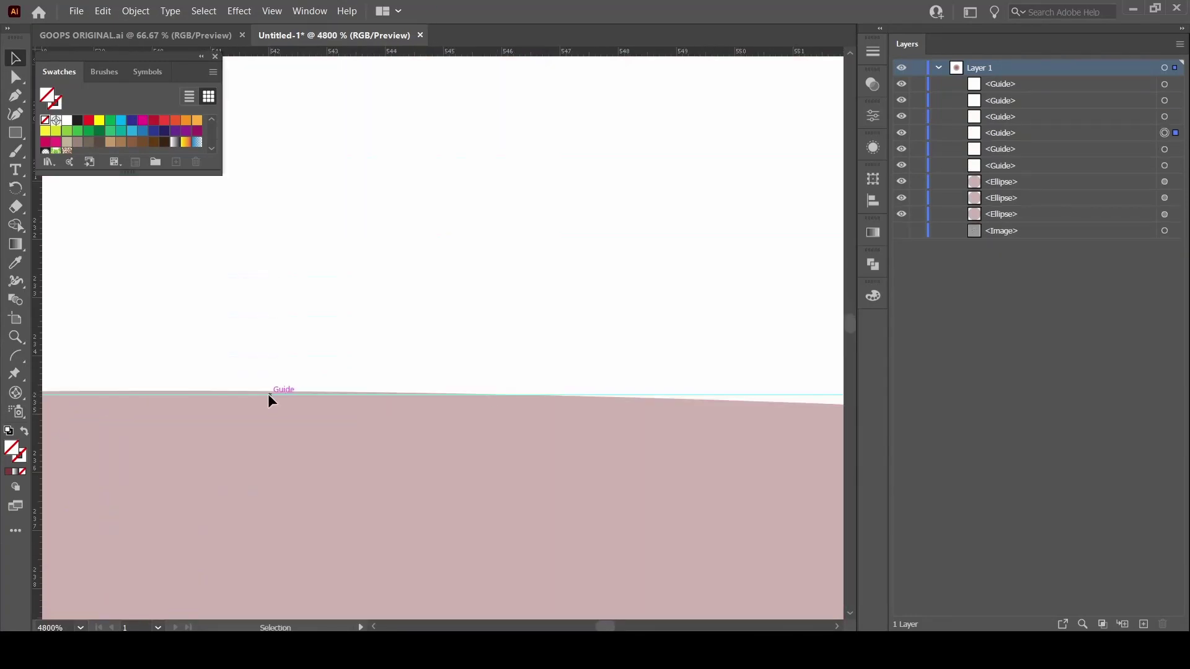
scroll(267, 393, down, 3)
scroll(375, 162, up, 3)
scroll(220, 455, down, 1)
scroll(425, 325, up, 1)
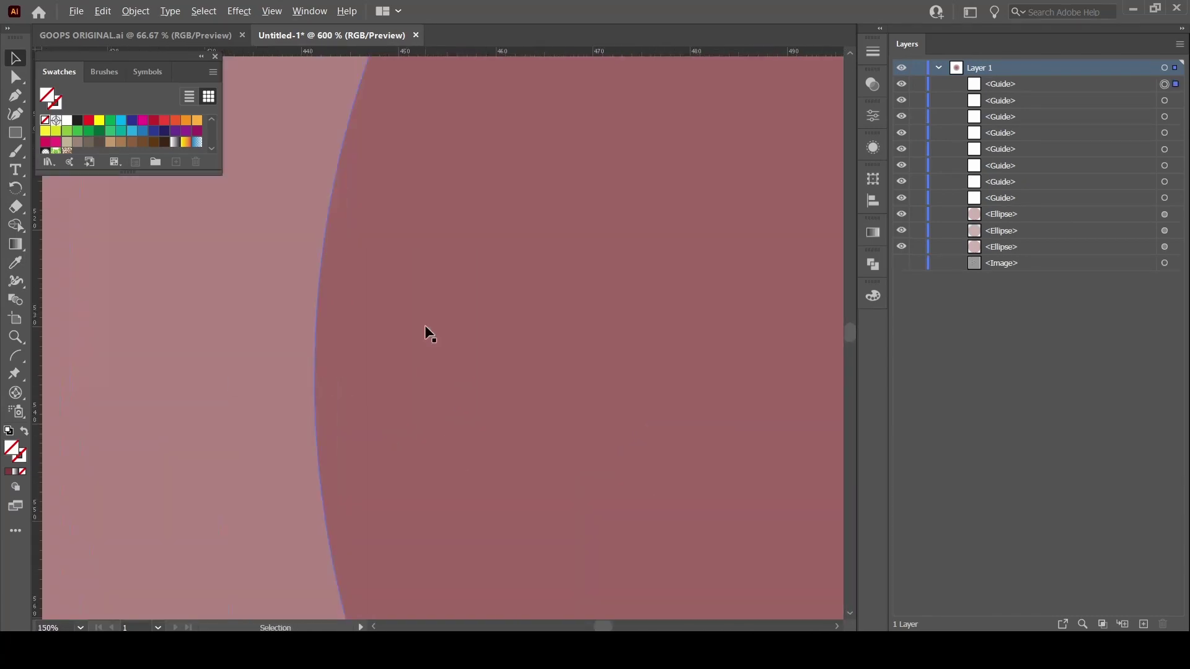
scroll(397, 372, down, 2)
scroll(406, 355, up, 2)
scroll(334, 375, up, 2)
scroll(470, 434, up, 2)
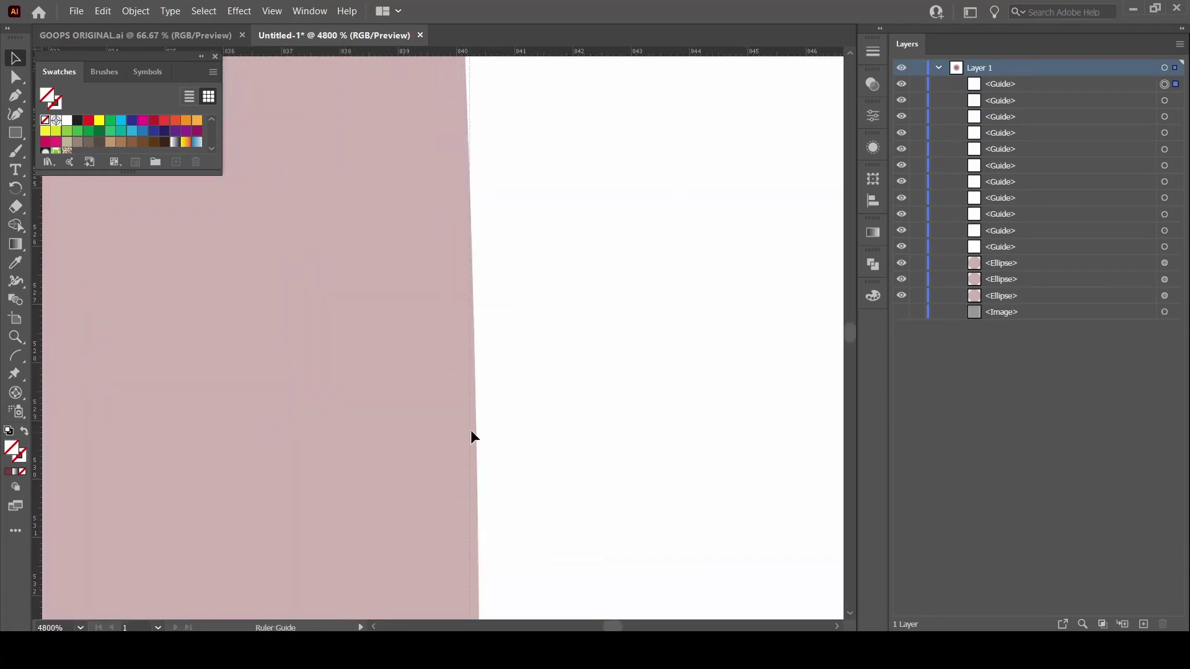
scroll(471, 437, down, 3)
key(m)
scroll(506, 376, up, 2)
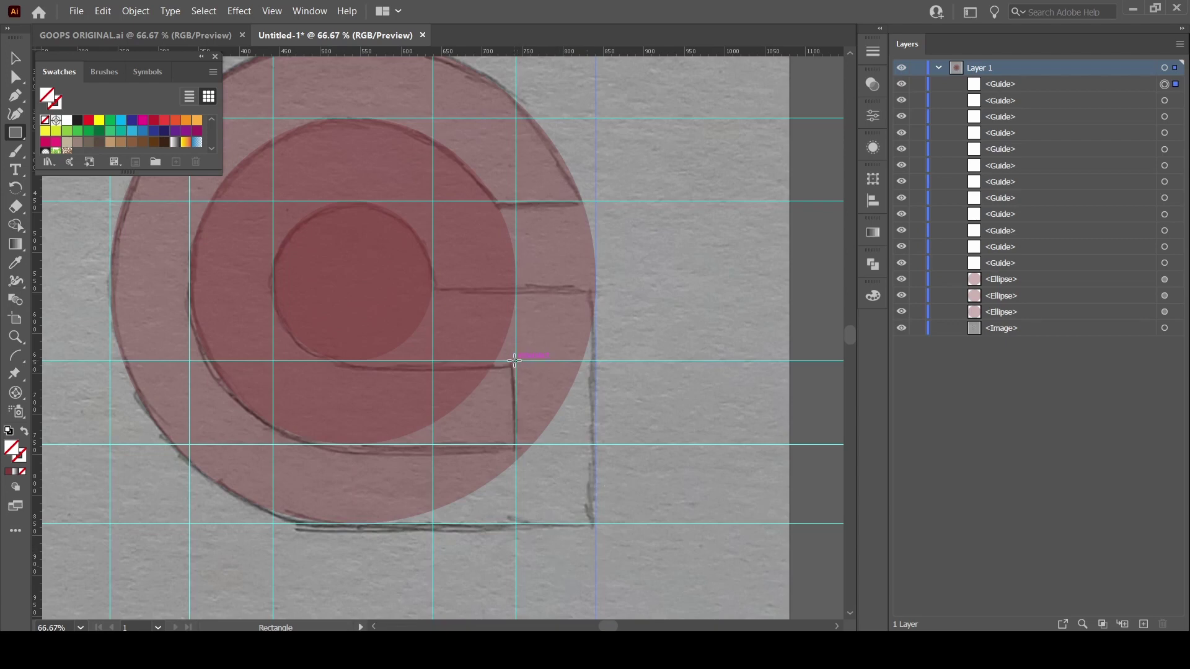
Draw a rectangle between the guides, make it semi-transparent, and fill it bright red.
drag(514, 361, 596, 524)
key(v)
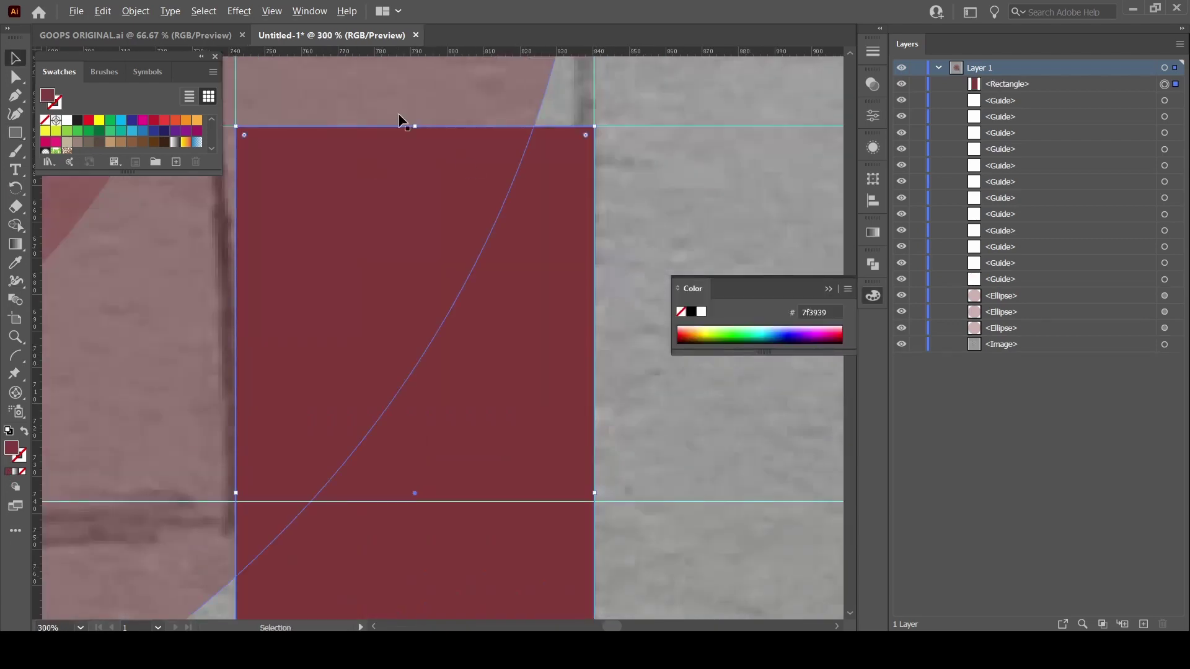
scroll(434, 149, up, 2)
scroll(513, 425, up, 3)
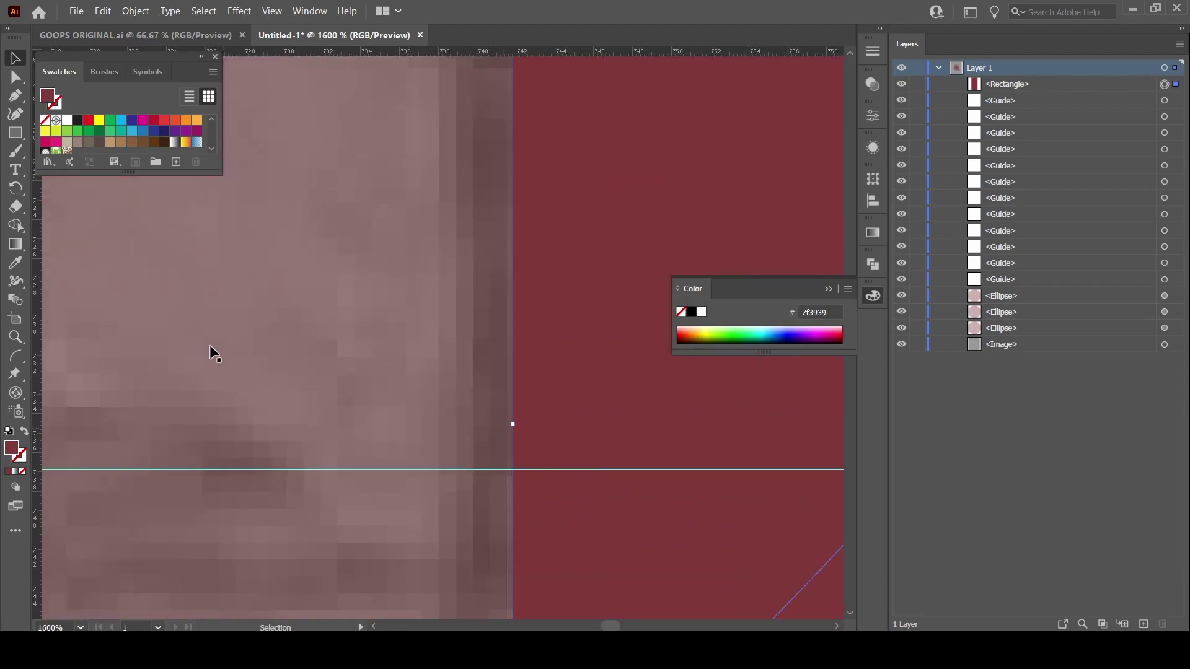
scroll(496, 324, down, 2)
scroll(579, 292, down, 4)
scroll(645, 310, down, 2)
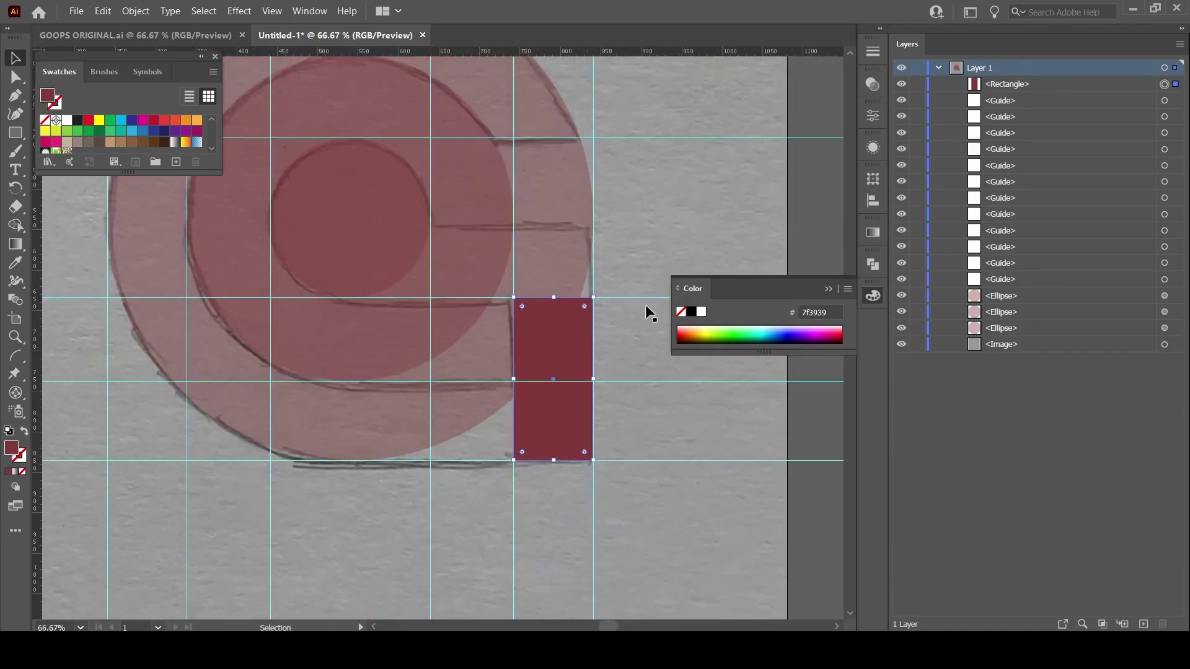
click(873, 84)
drag(831, 118, 806, 124)
double_click(10, 448)
click(1109, 295)
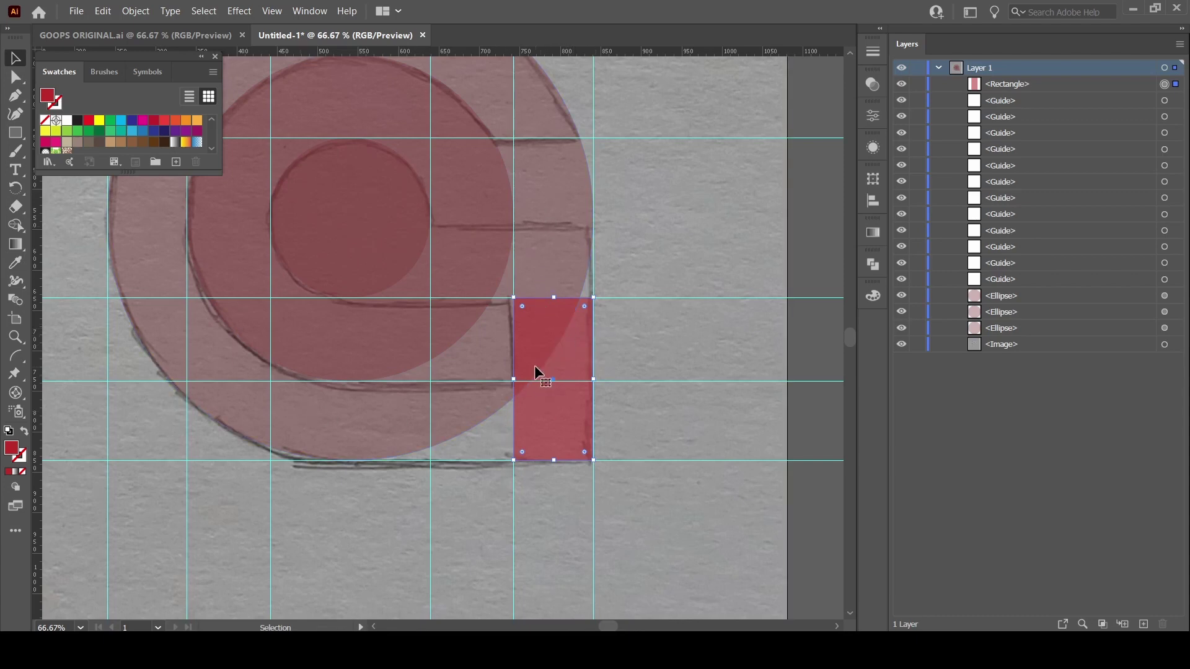
Stretch the rectangle to the guide and Alt-drag copies into the G's stem and crossbar blocks.
drag(515, 293, 515, 224)
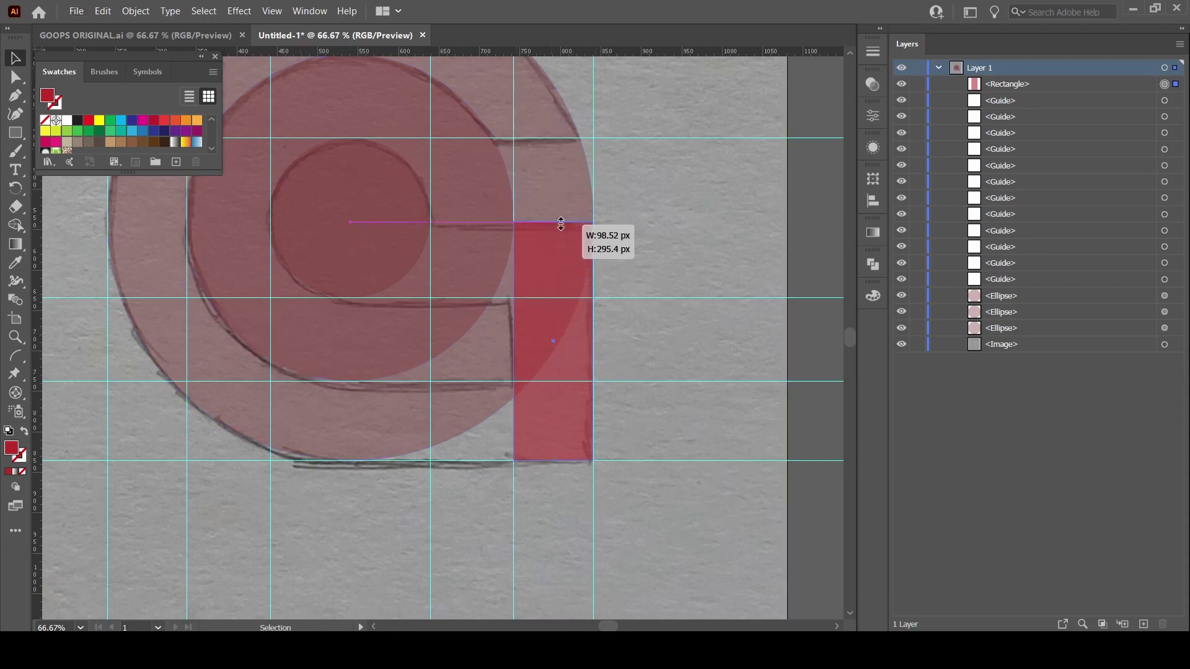
drag(564, 336, 518, 407)
scroll(496, 546, up, 10)
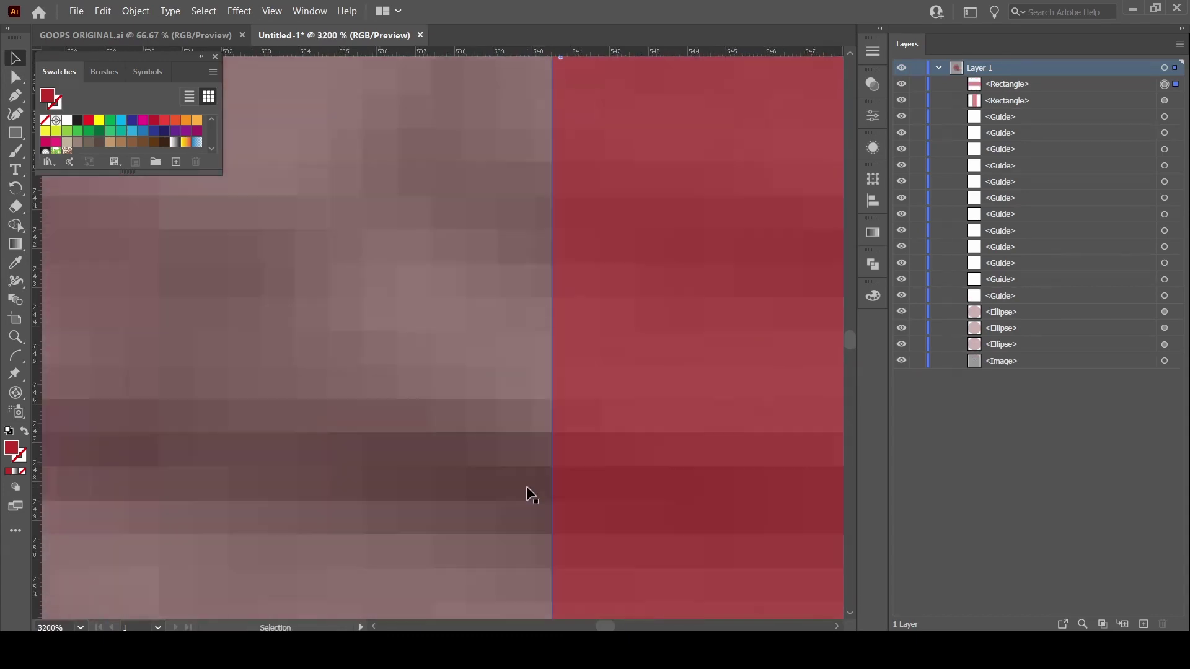
scroll(526, 486, down, 10)
drag(593, 353, 549, 376)
scroll(550, 376, down, 5)
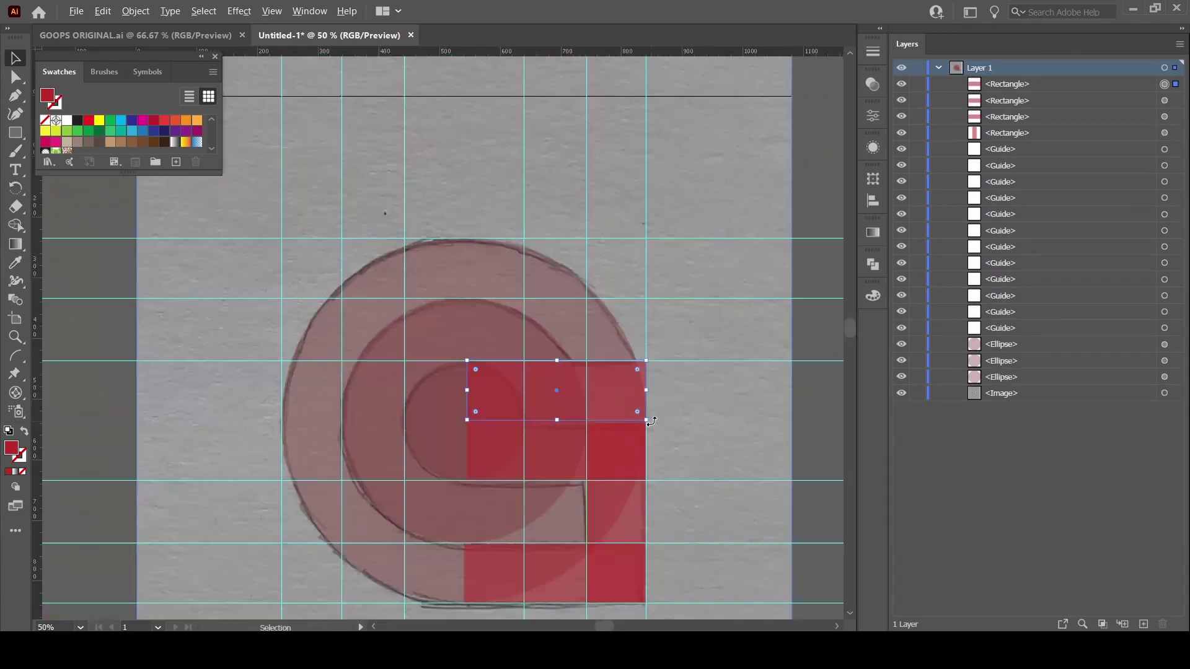
scroll(607, 382, up, 10)
scroll(606, 381, down, 8)
scroll(481, 395, up, 3)
drag(578, 433, 582, 332)
scroll(433, 343, down, 2)
scroll(547, 458, up, 2)
mouse_move(570, 404)
mouse_down()
mouse_move(593, 343)
mouse_move(524, 401)
mouse_up()
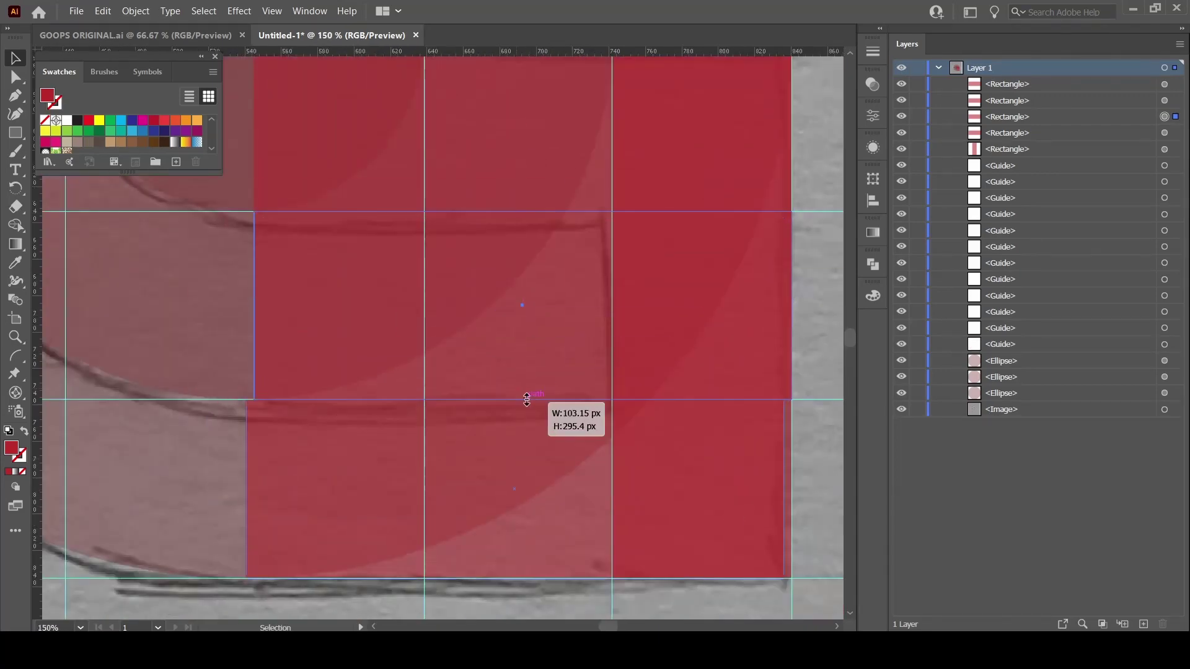
scroll(524, 401, down, 4)
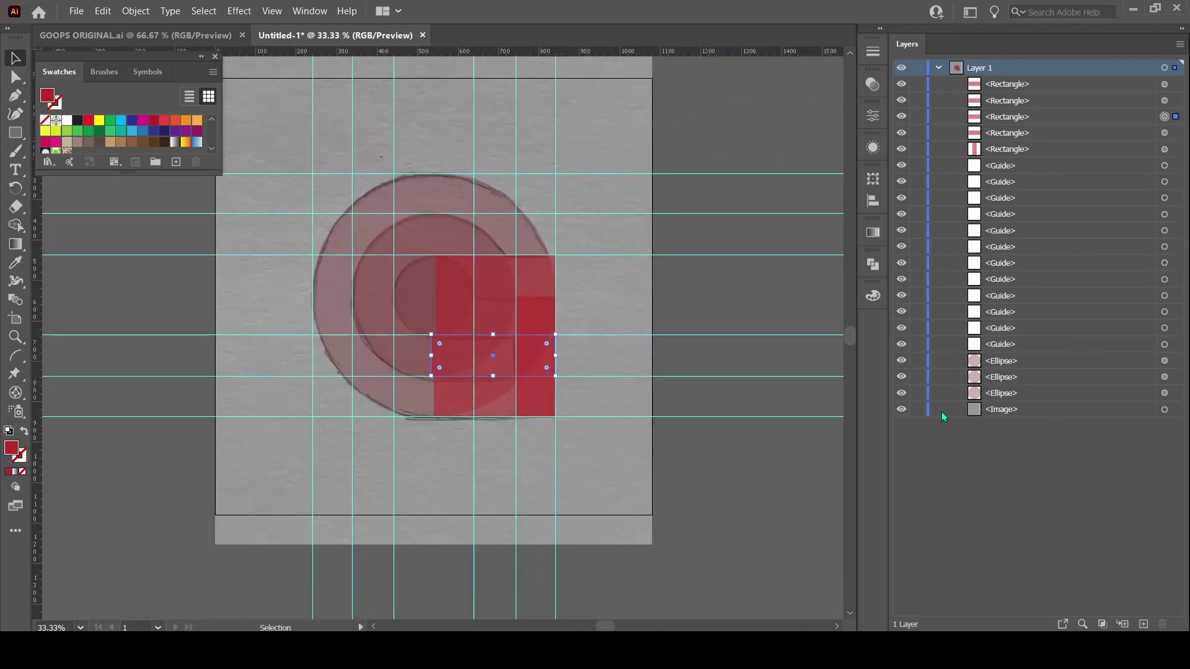
Hide the sketch photo and set the fill colour to black.
click(900, 410)
double_click(12, 447)
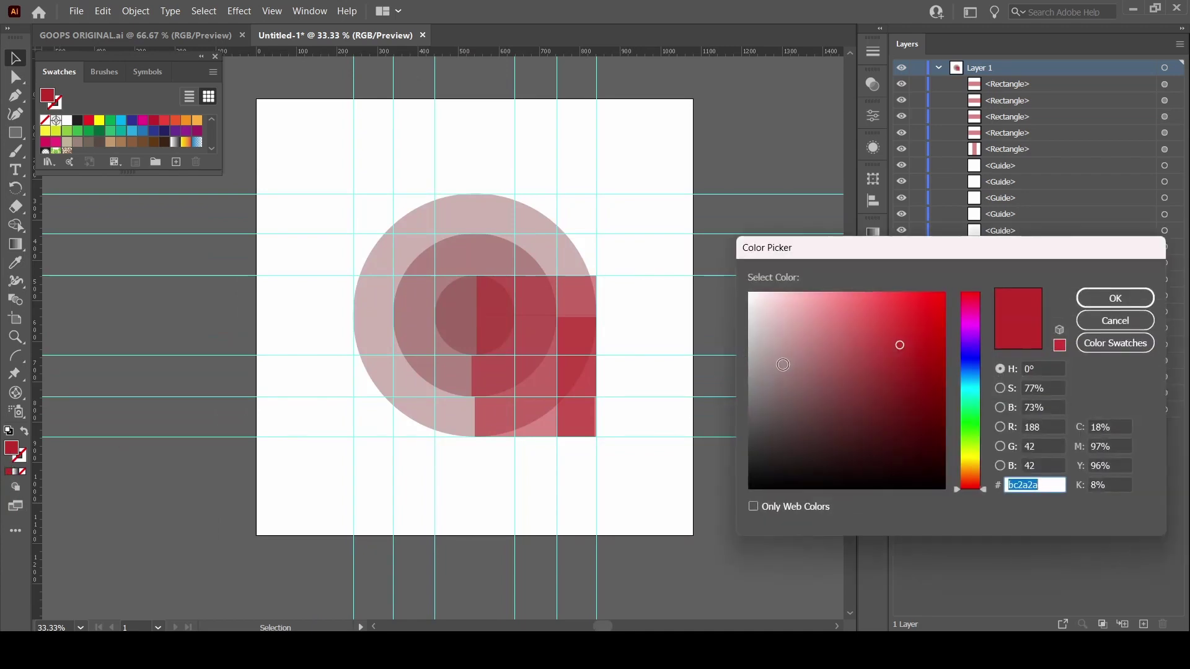
key(BackSpace)
click(1141, 296)
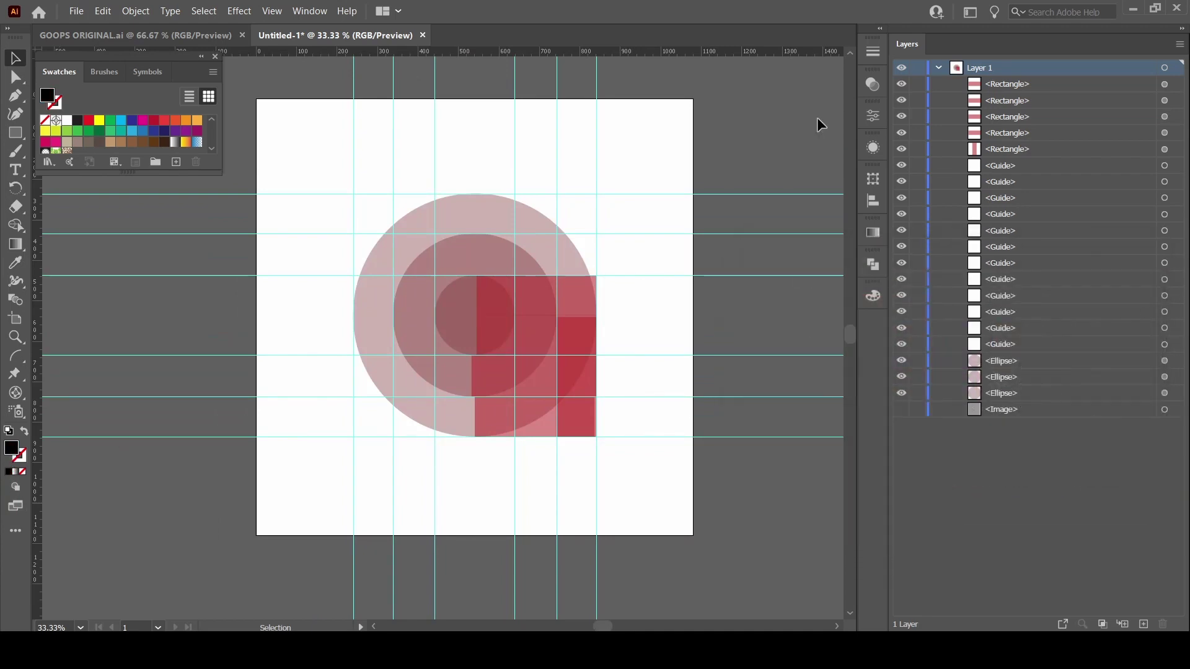
Fuse the outer ring and lower-right blocks into one G with the Shape Builder tool.
key(ctrl+z)
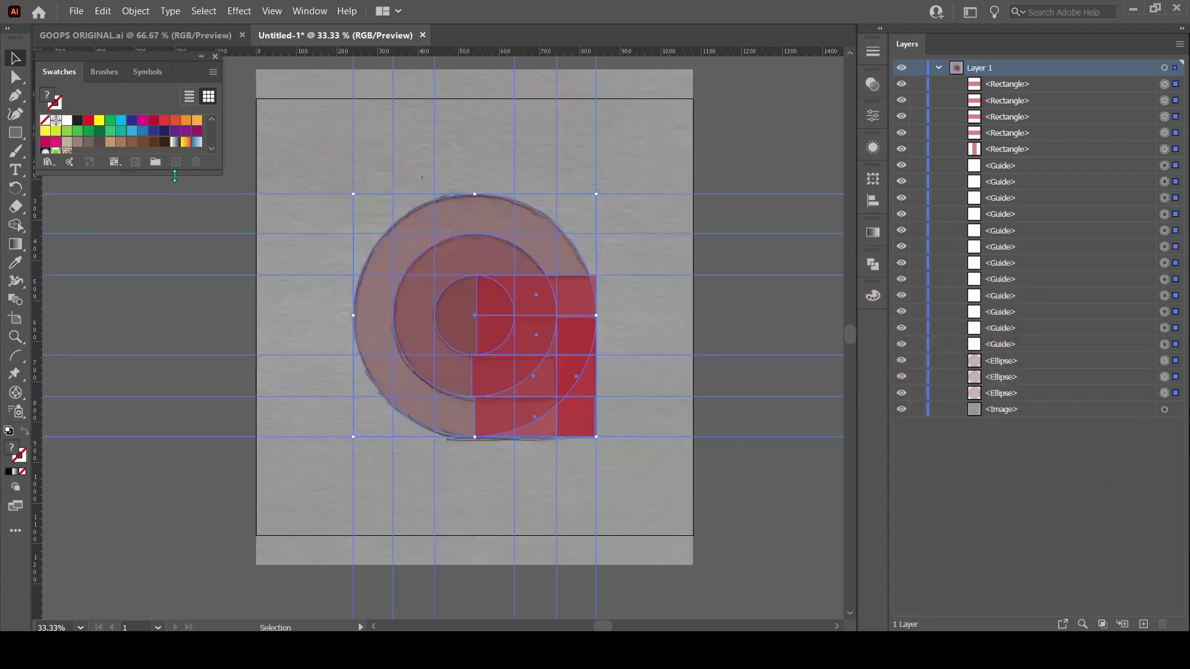
click(14, 227)
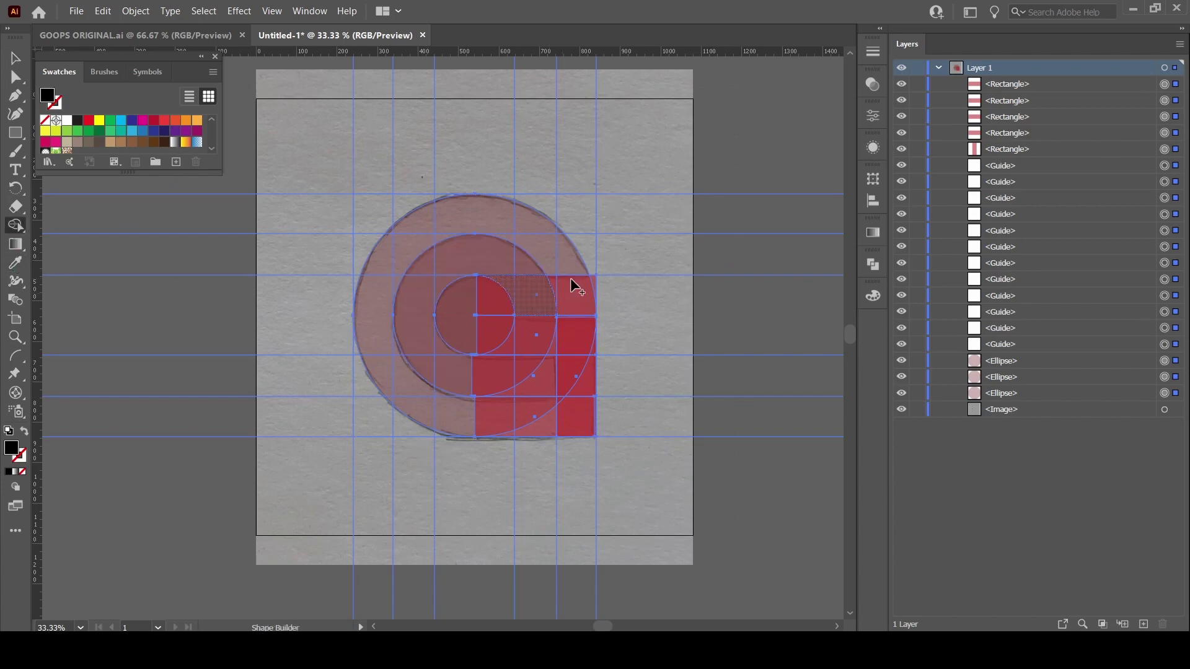
scroll(530, 266, up, 1)
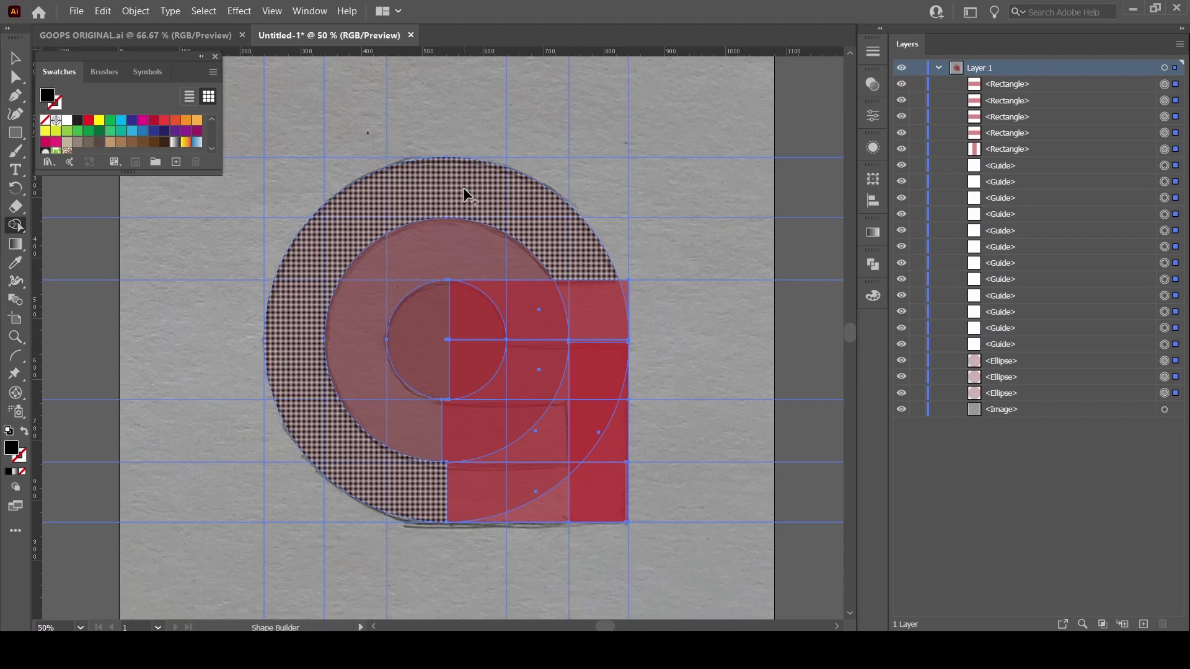
drag(458, 197, 645, 507)
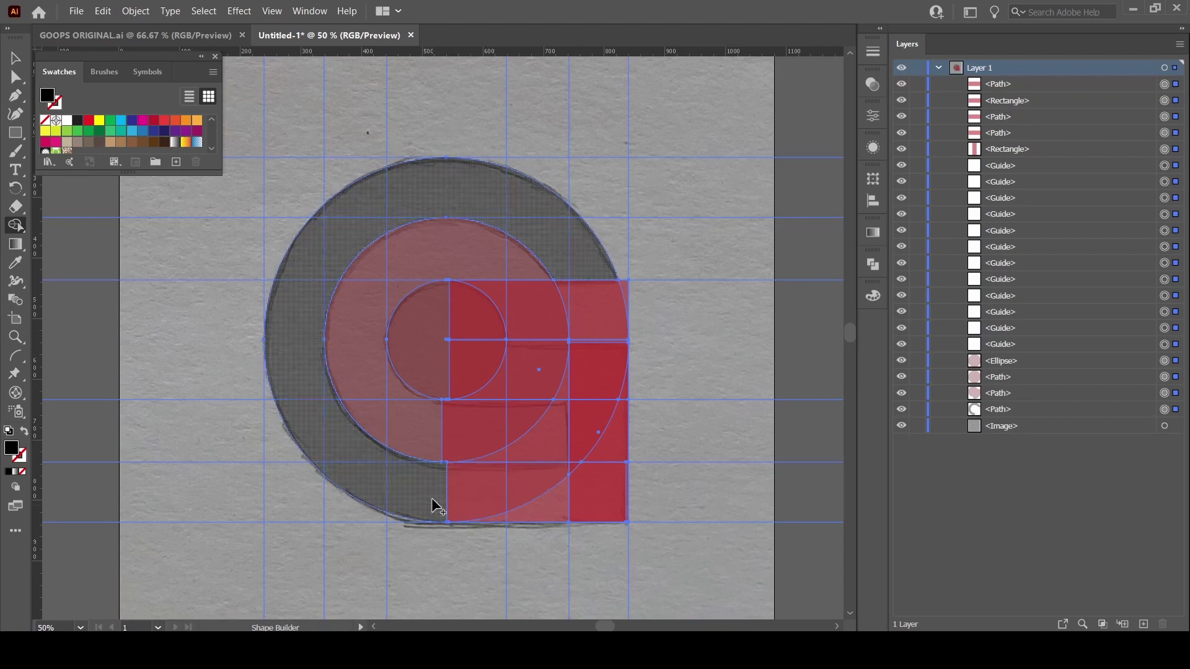
scroll(646, 507, up, 1)
scroll(566, 356, up, 1)
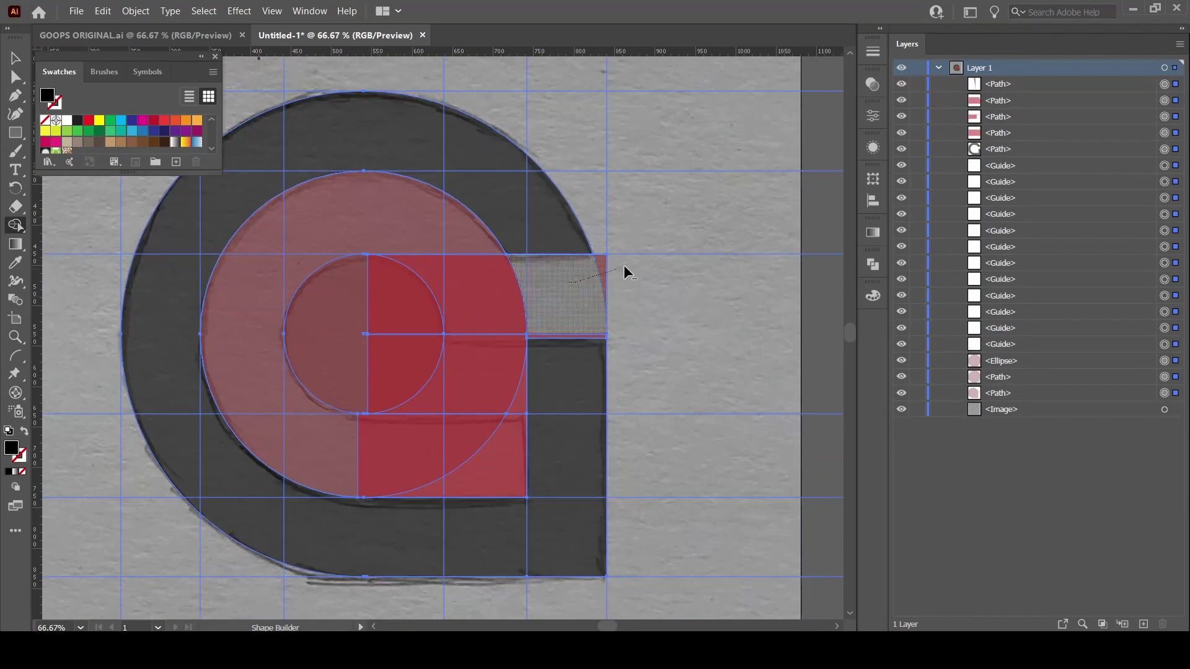
mouse_move(614, 266)
mouse_down()
mouse_move(505, 404)
mouse_move(284, 451)
mouse_up()
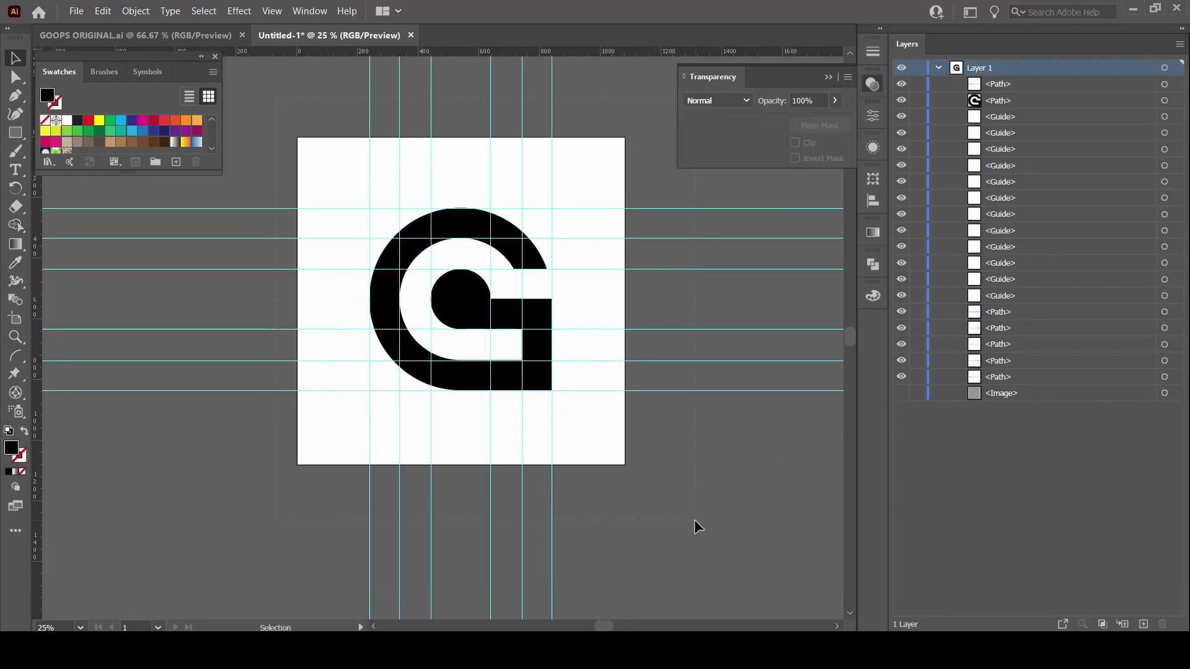
Select the G artwork, drag a duplicate into position, and move the Swatches panel aside.
key(ctrl+a)
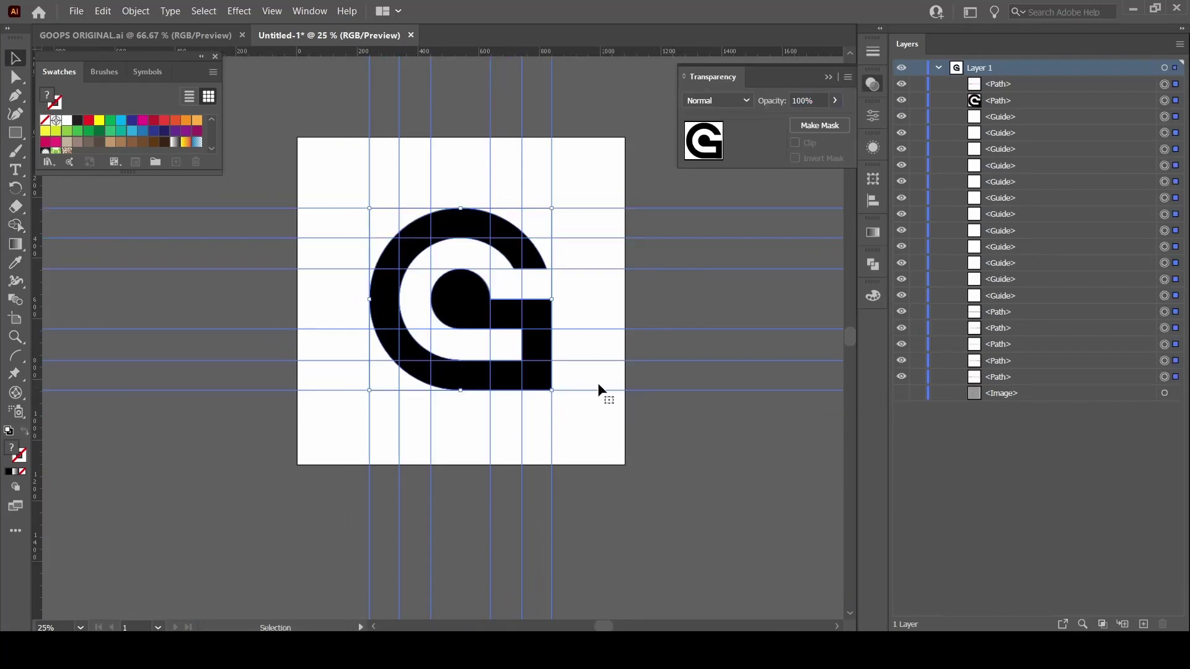
mouse_move(545, 385)
mouse_down()
mouse_move(160, 183)
mouse_move(244, 340)
mouse_move(305, 239)
mouse_move(526, 458)
mouse_up()
scroll(245, 341, down, 3)
scroll(242, 237, up, 2)
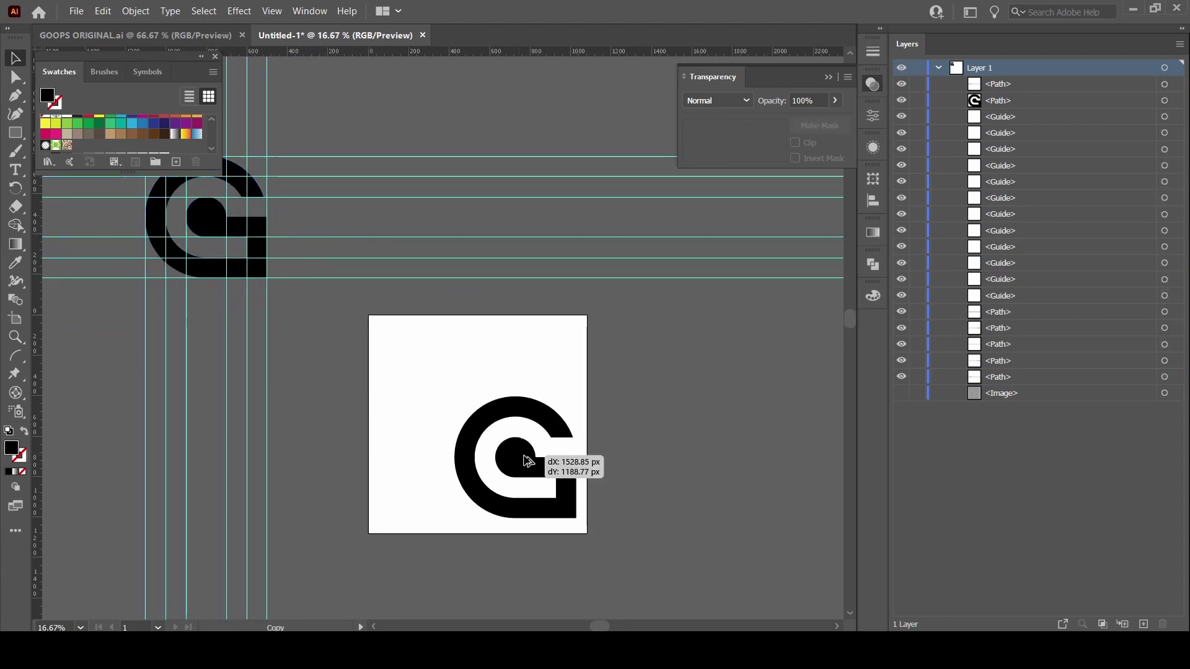
scroll(533, 505, up, 2)
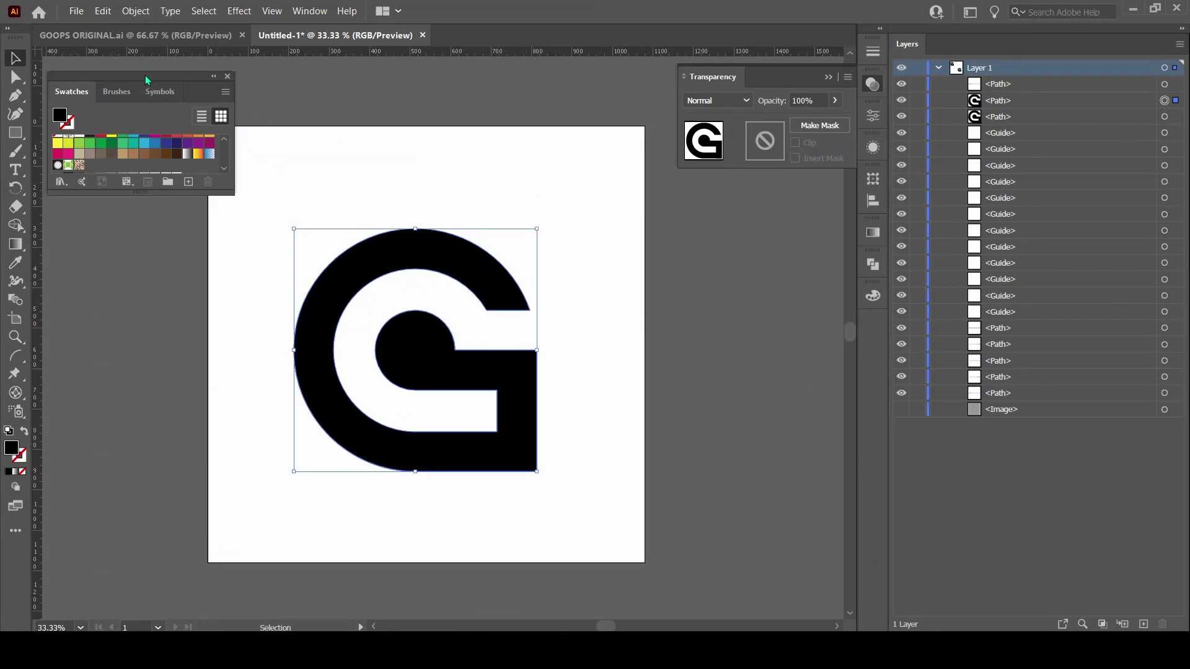
drag(147, 80, 771, 227)
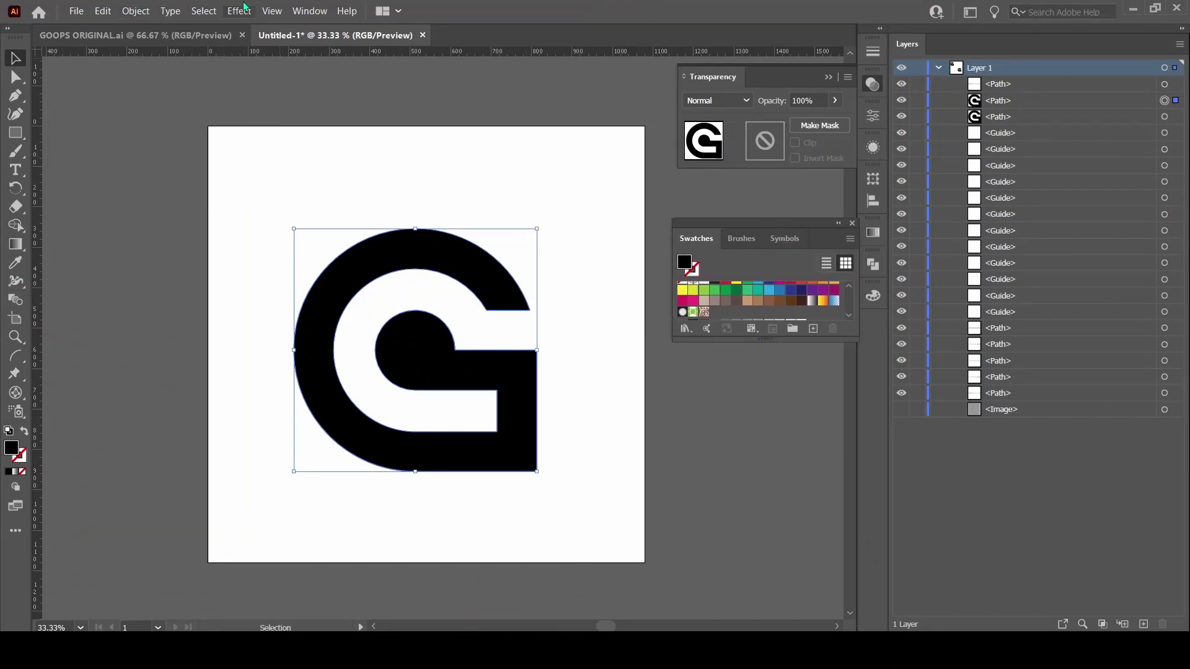
Fill the G with the gold gradient from the Metals swatch library.
click(309, 10)
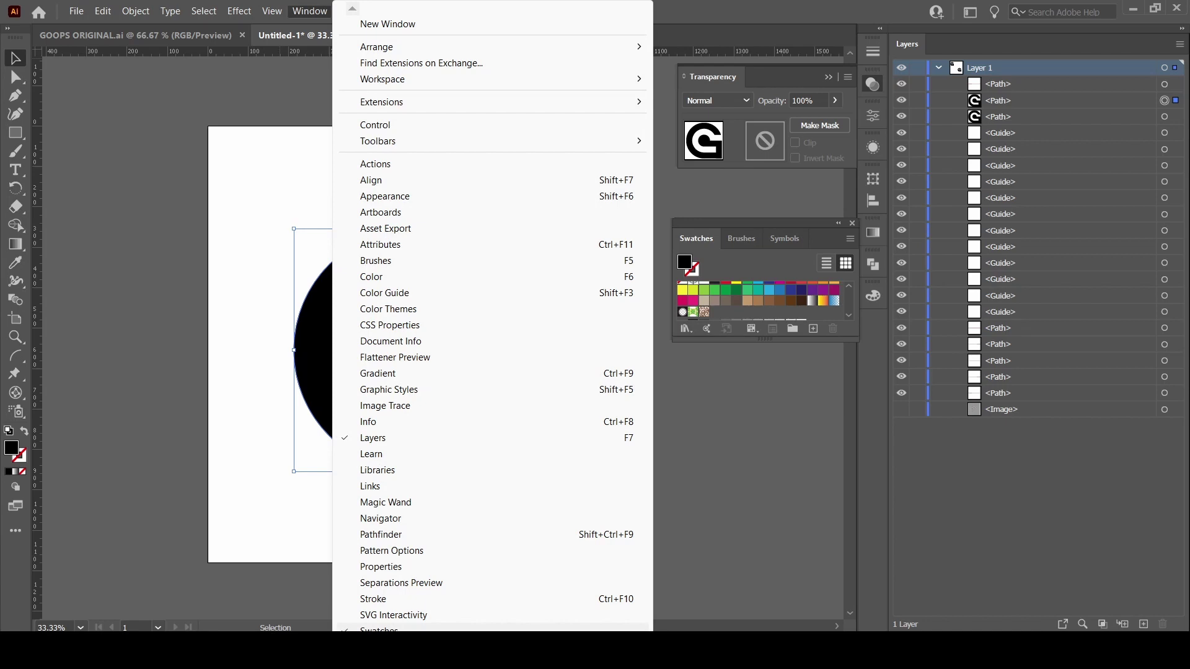
click(778, 226)
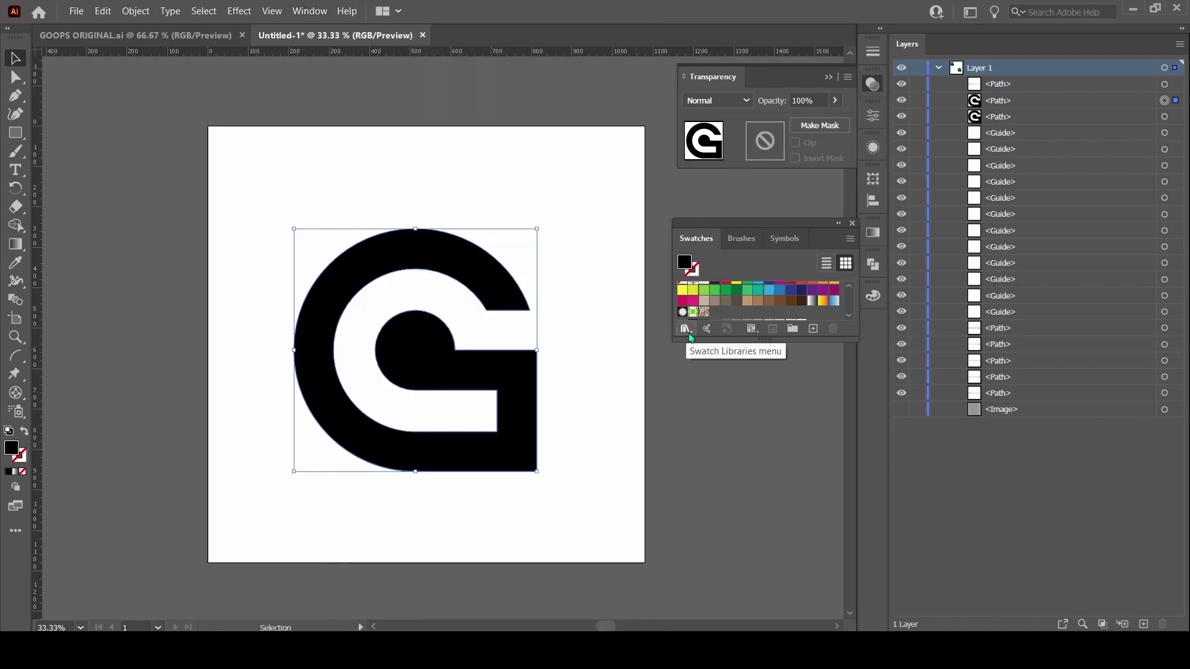
click(686, 330)
mouse_move(743, 389)
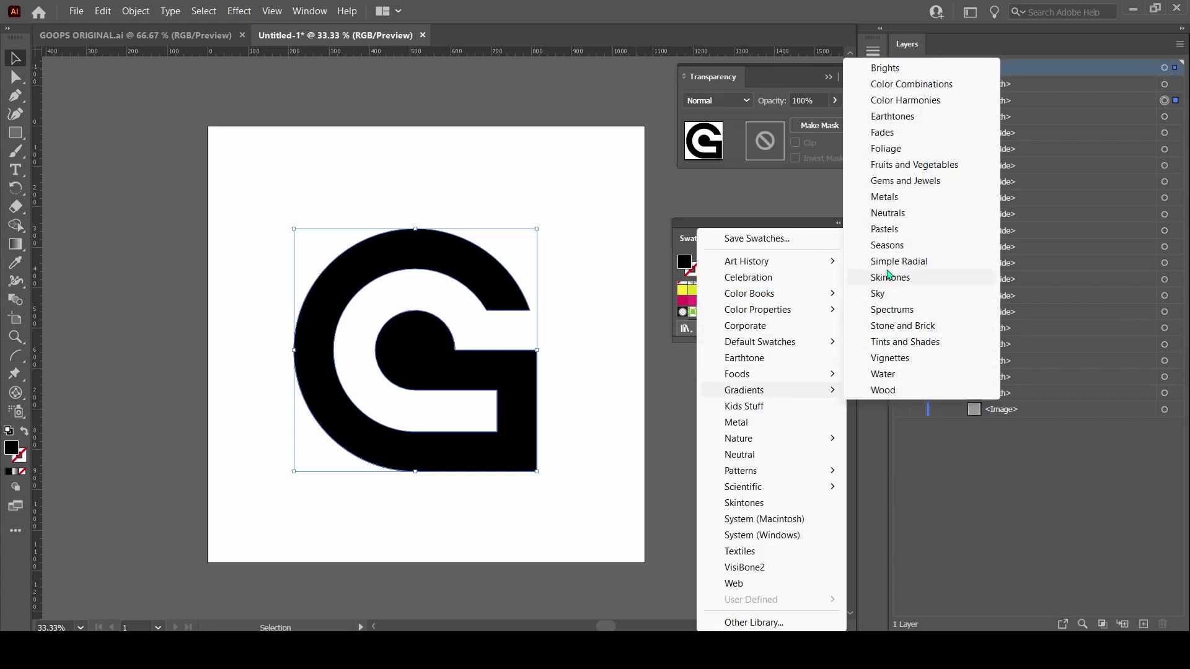
click(893, 199)
drag(624, 291, 708, 265)
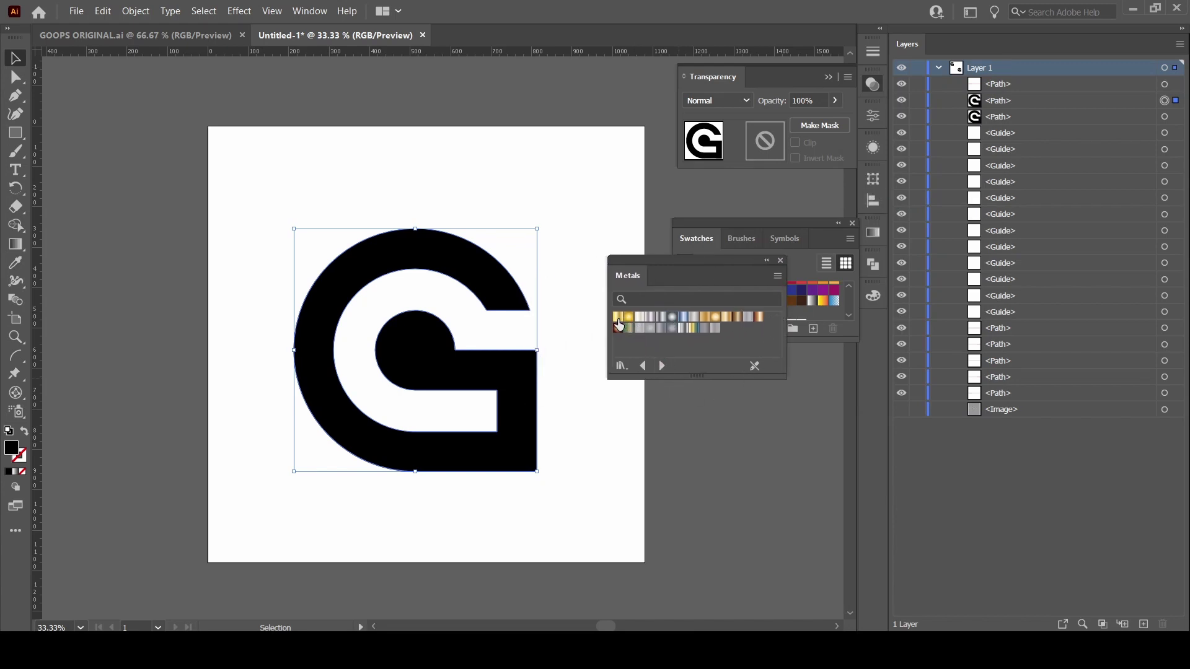
click(619, 317)
drag(706, 265, 118, 87)
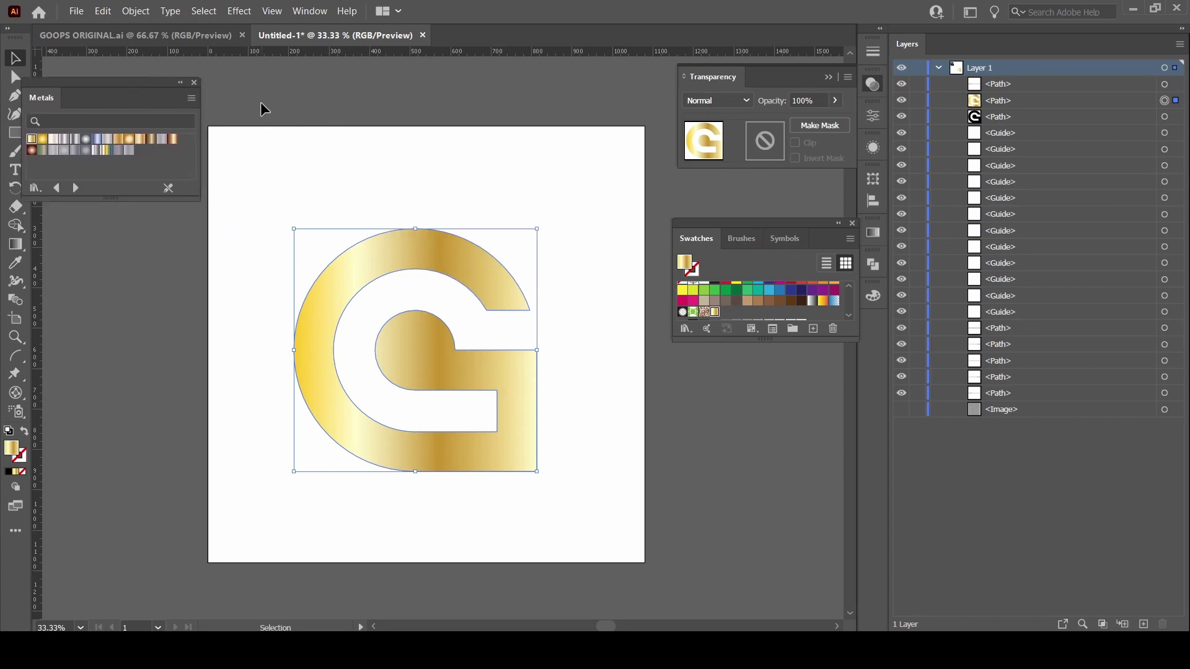
Run the gold gradient diagonally across the G, raise it about 25 px, and set fill to black.
click(14, 251)
drag(292, 346, 505, 478)
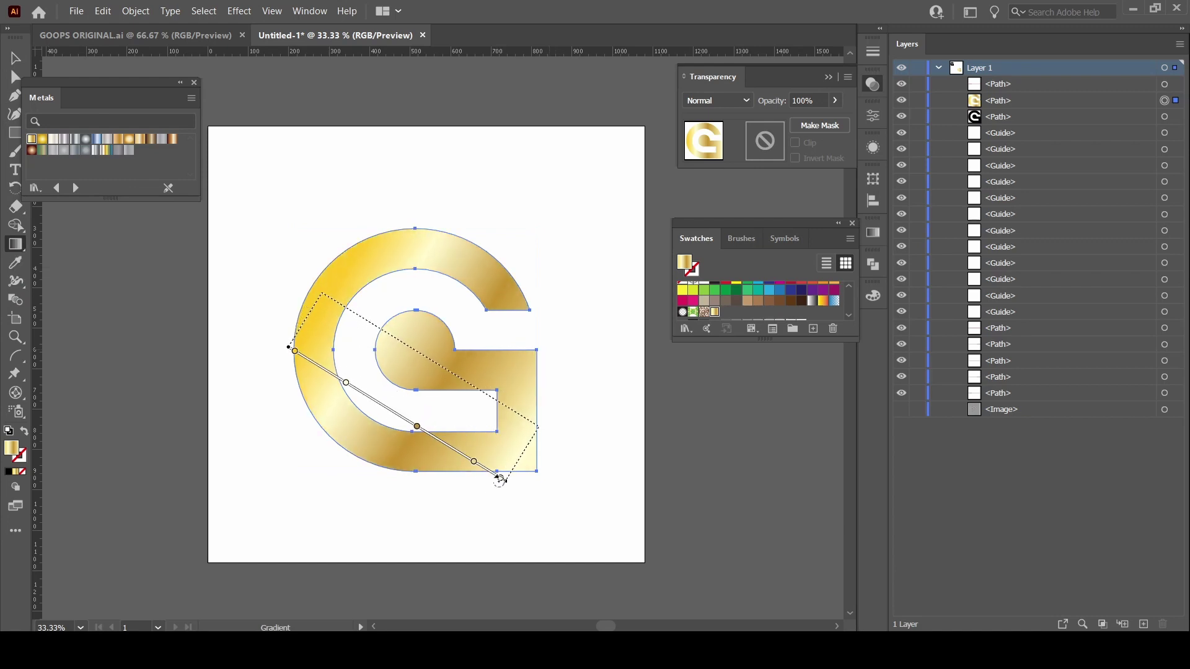
drag(338, 287, 534, 448)
click(10, 61)
click(668, 586)
click(194, 82)
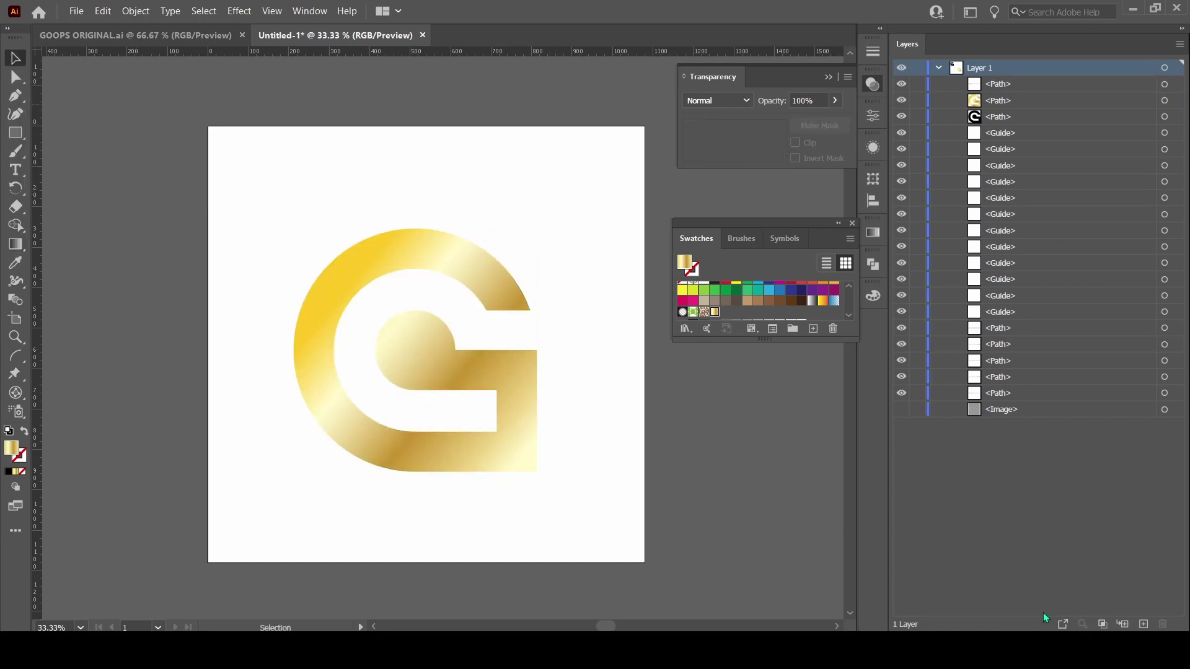
drag(380, 268, 380, 253)
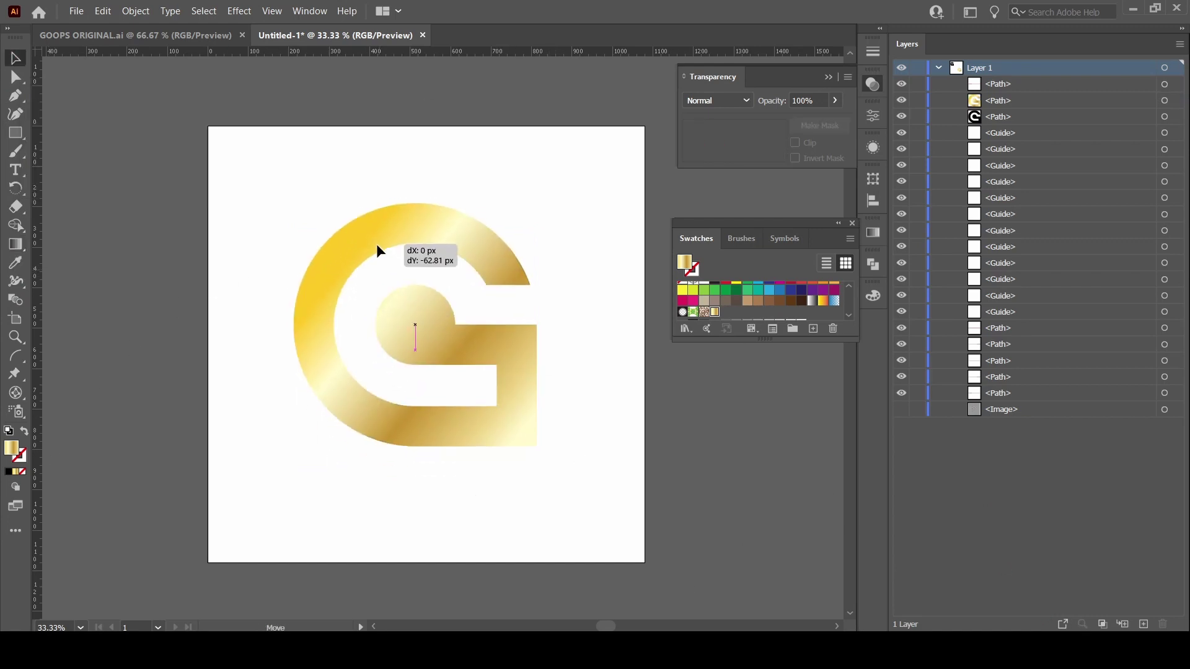
click(113, 527)
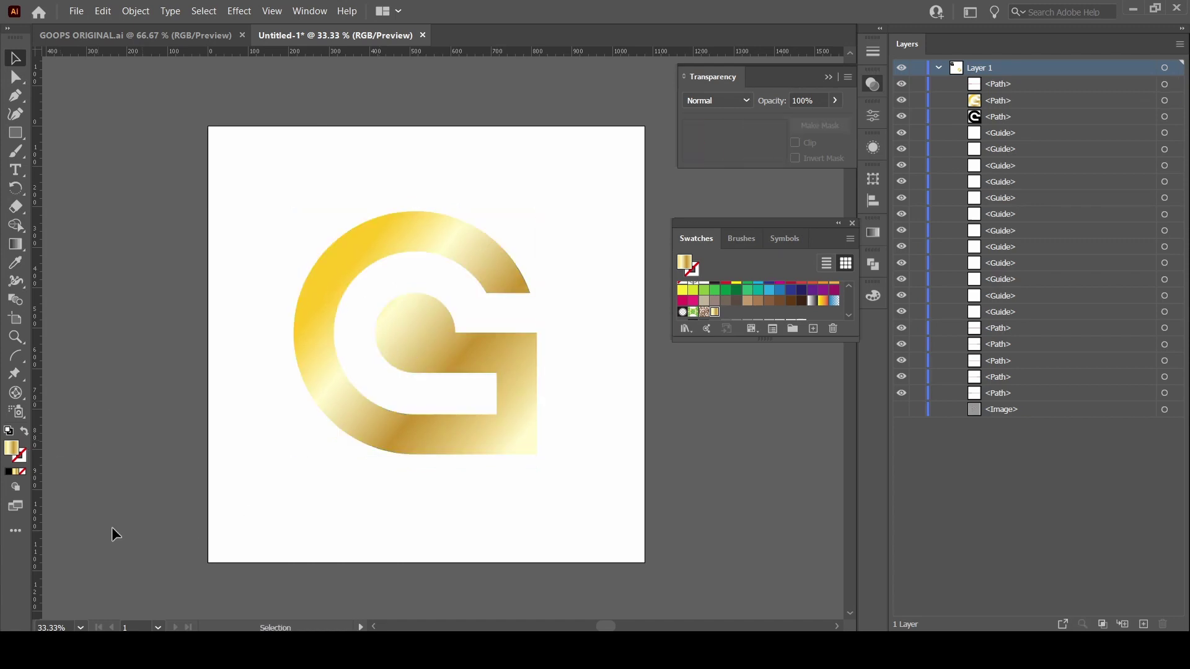
click(9, 473)
Put a black rectangle behind the artwork, then move the gold G and scale it down.
key(m)
drag(203, 121, 652, 575)
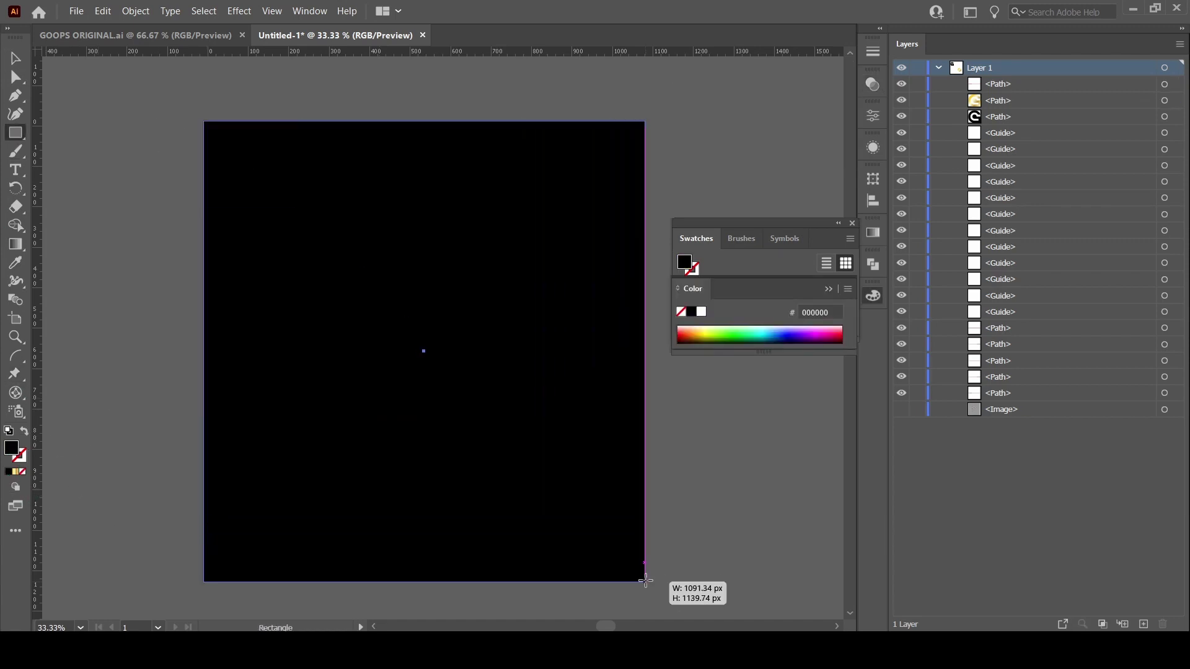
key(ctrl+bracketleft)
key(ctrl+shift+a)
drag(516, 385, 474, 333)
drag(495, 403, 338, 372)
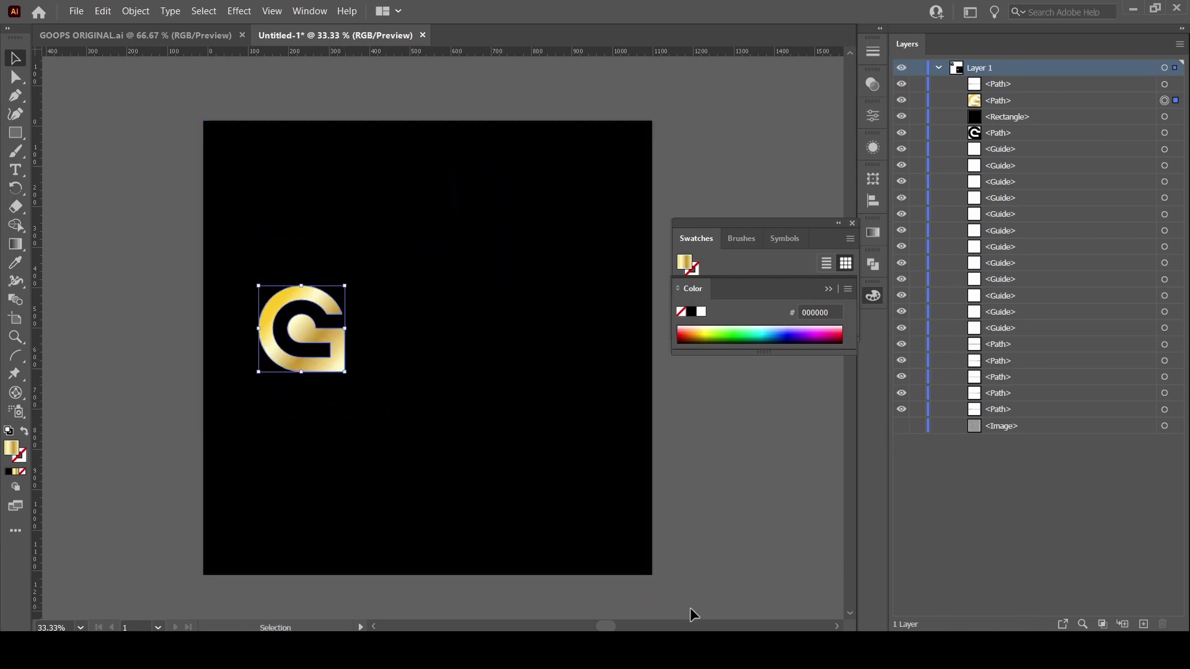
Add white 'Goops' text beside the G.
key(t)
click(404, 333)
text(G)
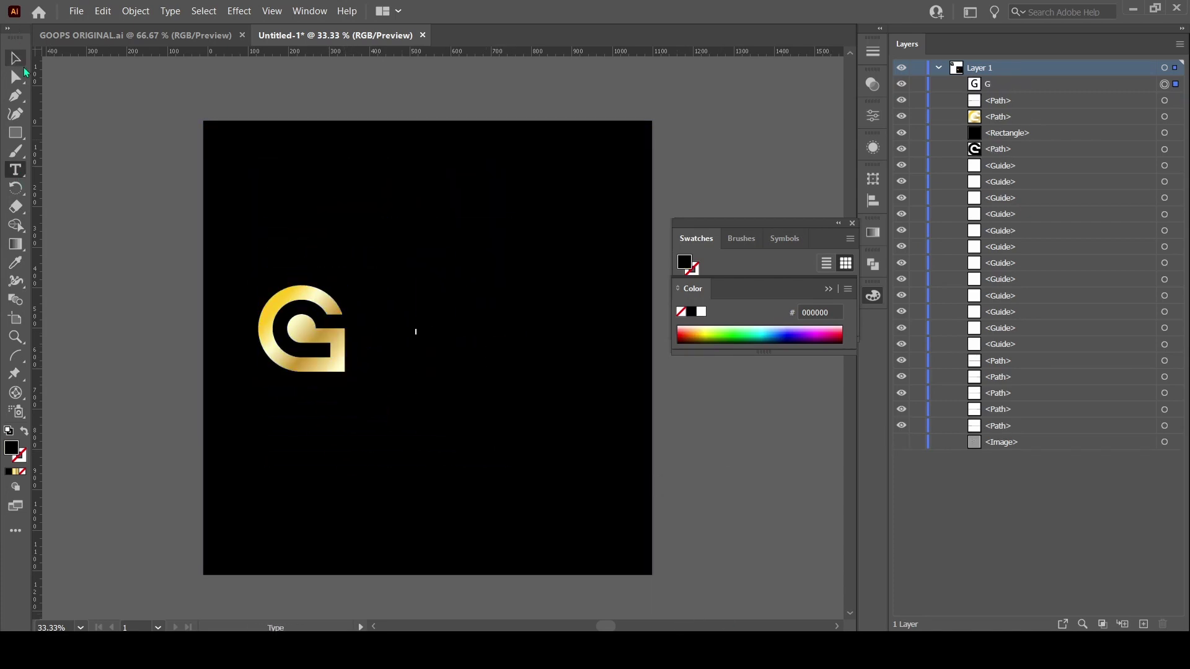
double_click(11, 448)
key(Return)
text(Goops)
key(Escape)
Set 'Goops' in Primera_Signature, enlarge it and position it beside the G.
click(742, 346)
text(prime)
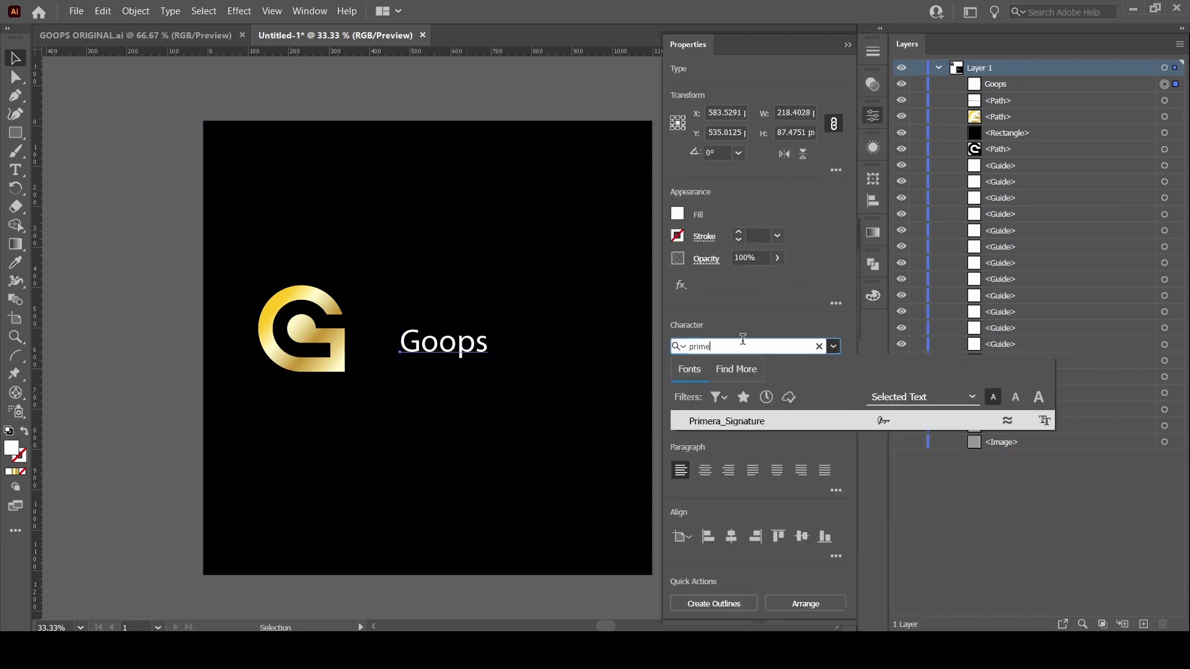
key(Return)
drag(459, 366, 501, 397)
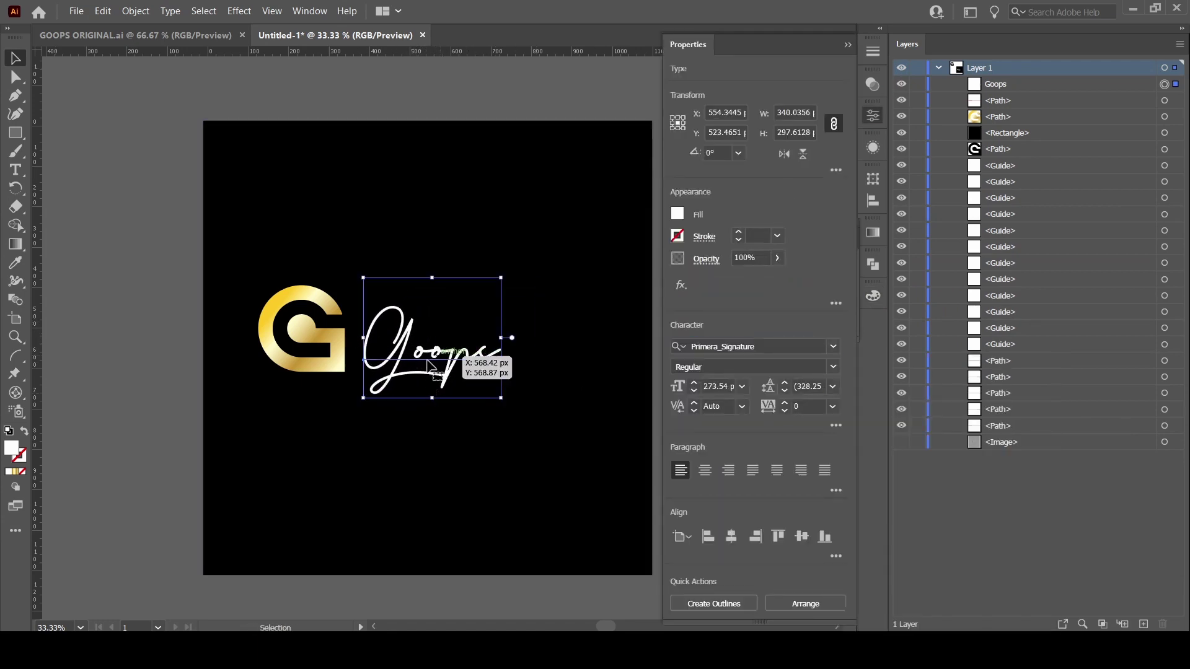
scroll(390, 356, up, 1)
drag(447, 367, 455, 328)
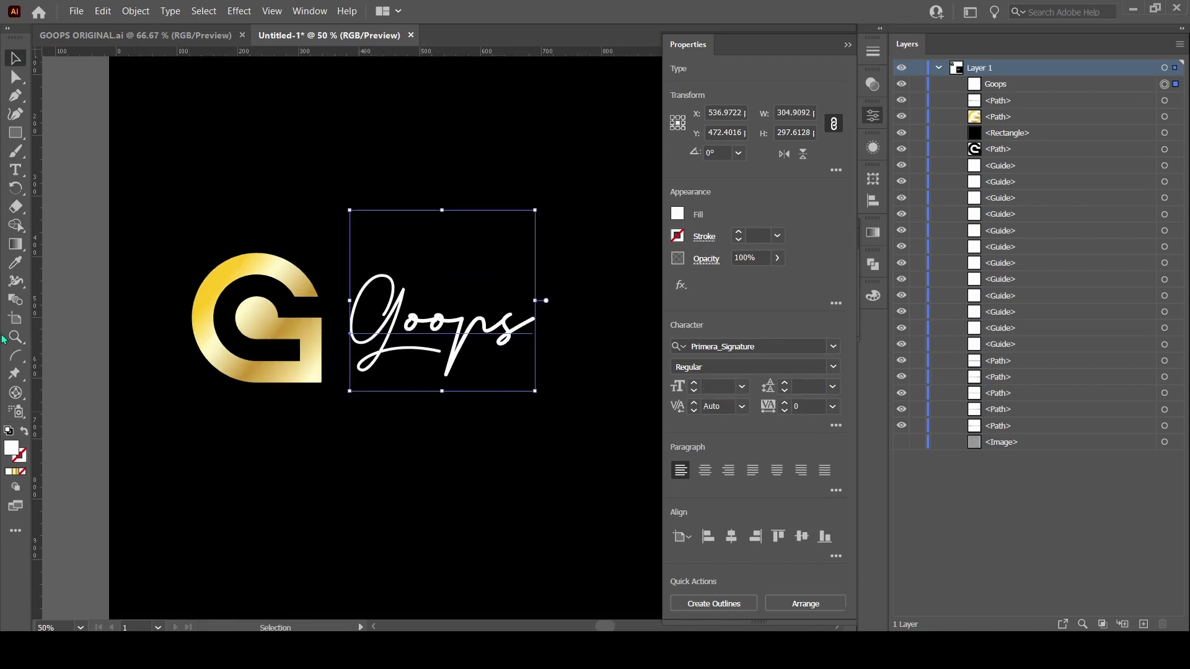
key(ctrl+shift+a)
key(t)
click(372, 169)
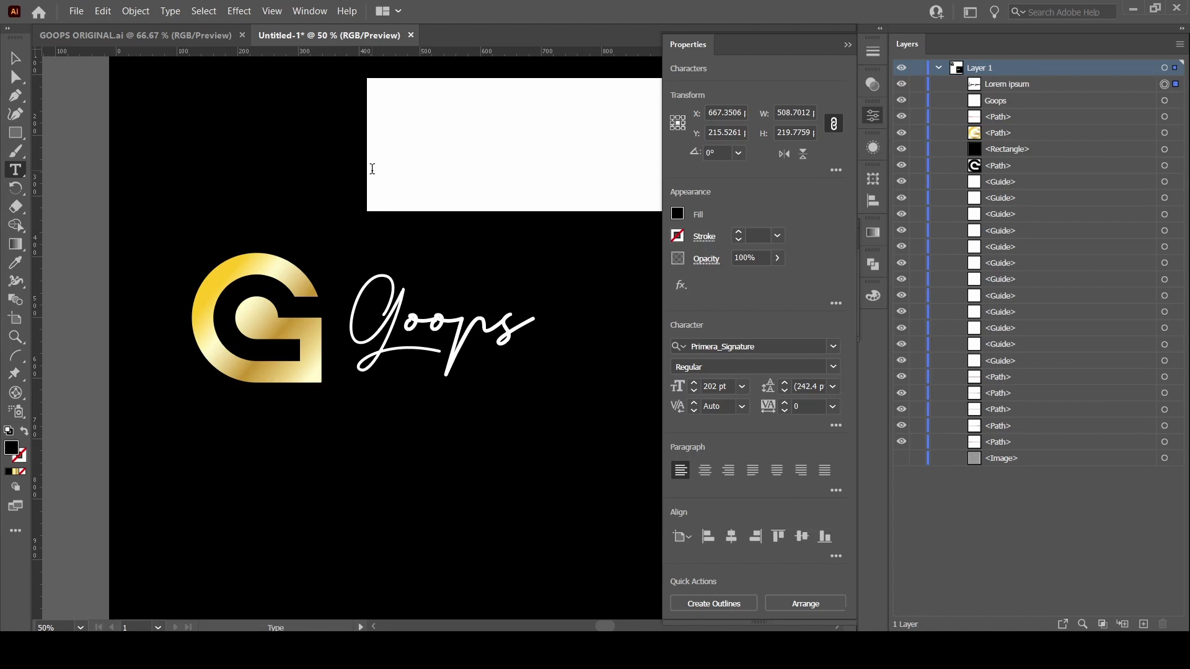
Add white 'originals' text in Poppins with All Caps turned on.
text(originals)
key(Escape)
double_click(11, 447)
click(1110, 295)
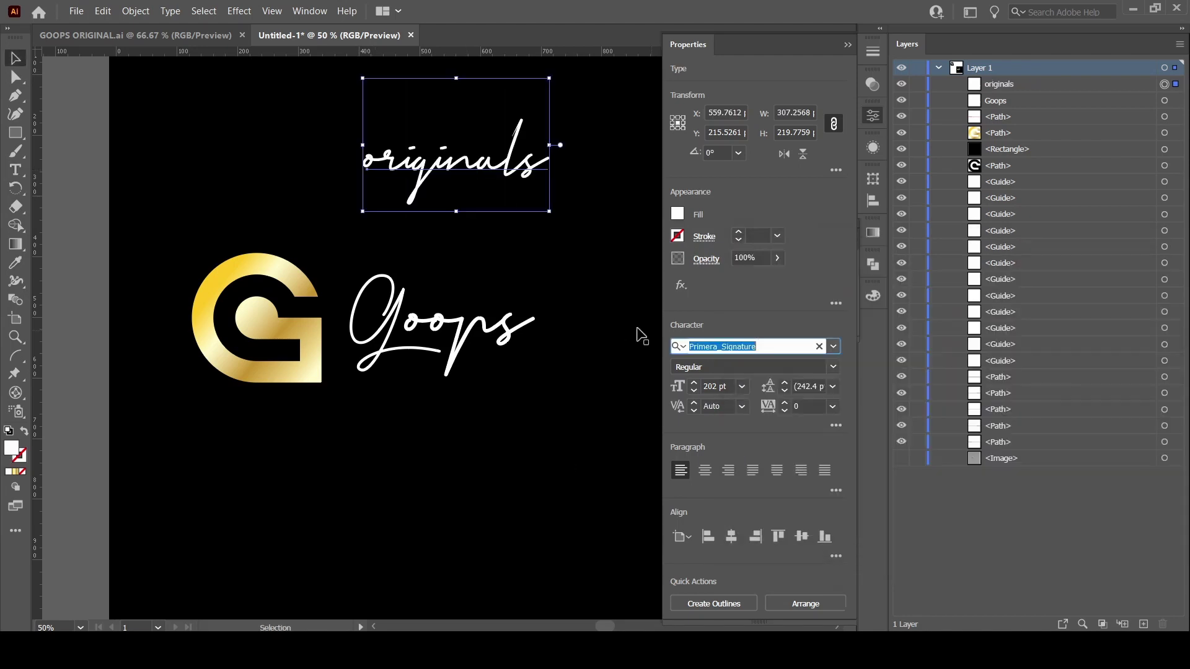
text(poppins)
key(Return)
click(836, 425)
click(679, 327)
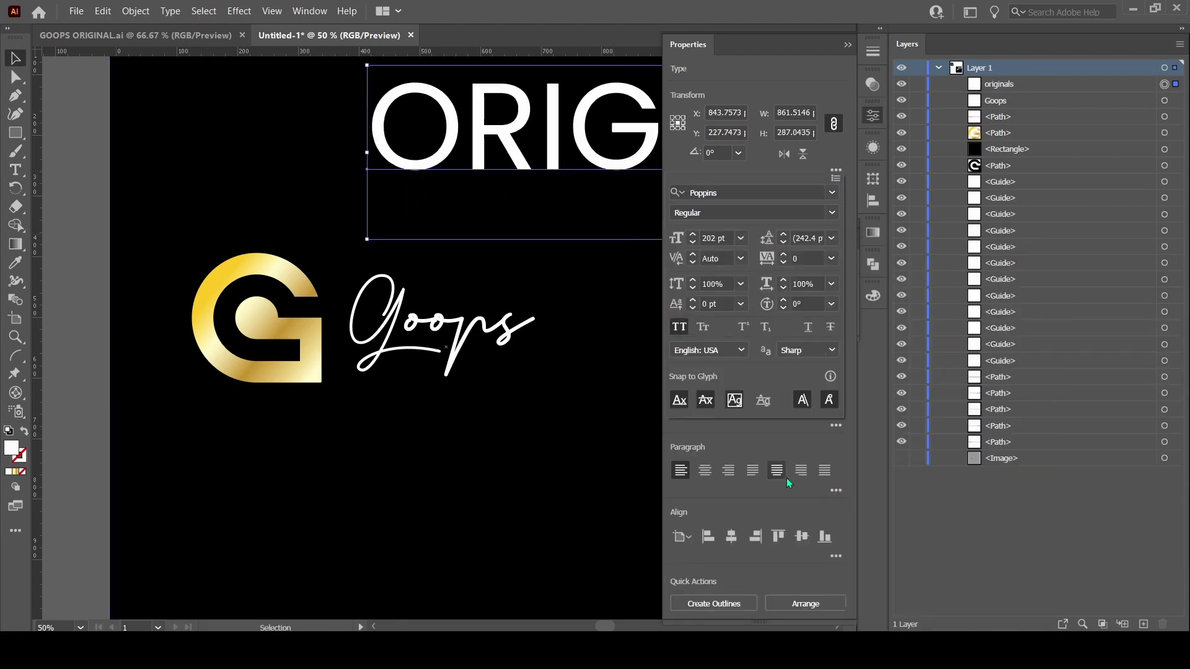
Shrink ORIGINALS, place it above the Goops script, and set tracking to 30.
key(ctrl+0)
drag(646, 318, 399, 234)
key(ctrl+1)
drag(492, 340, 472, 370)
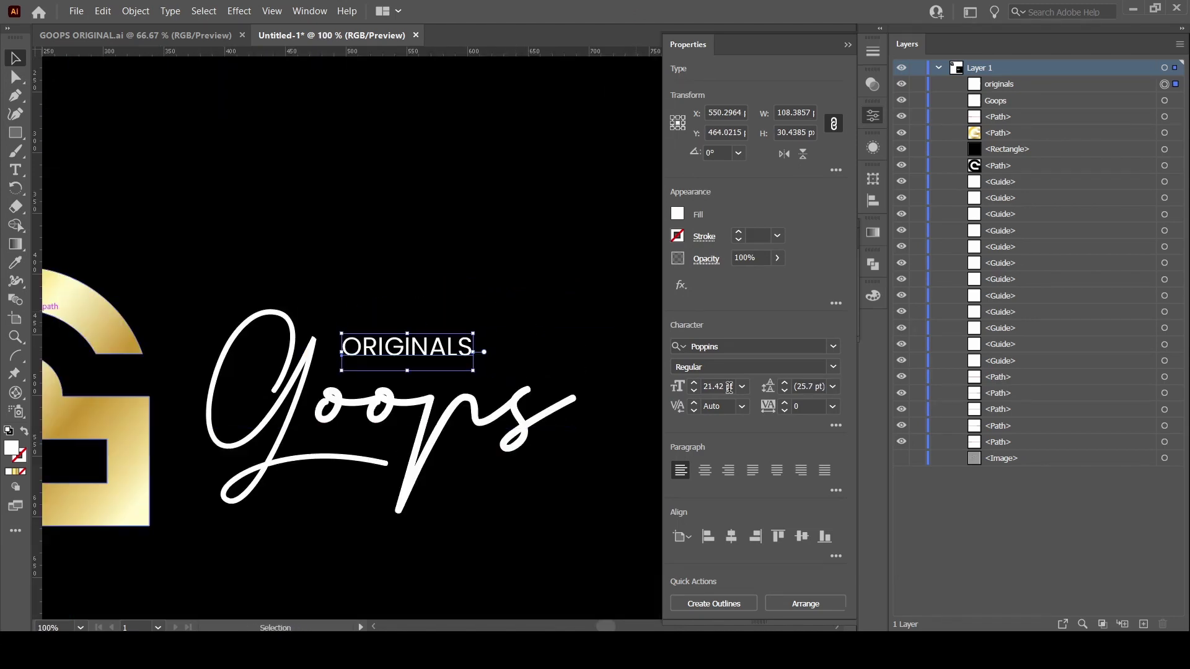
key(ctrl+0)
click(784, 403)
click(785, 403)
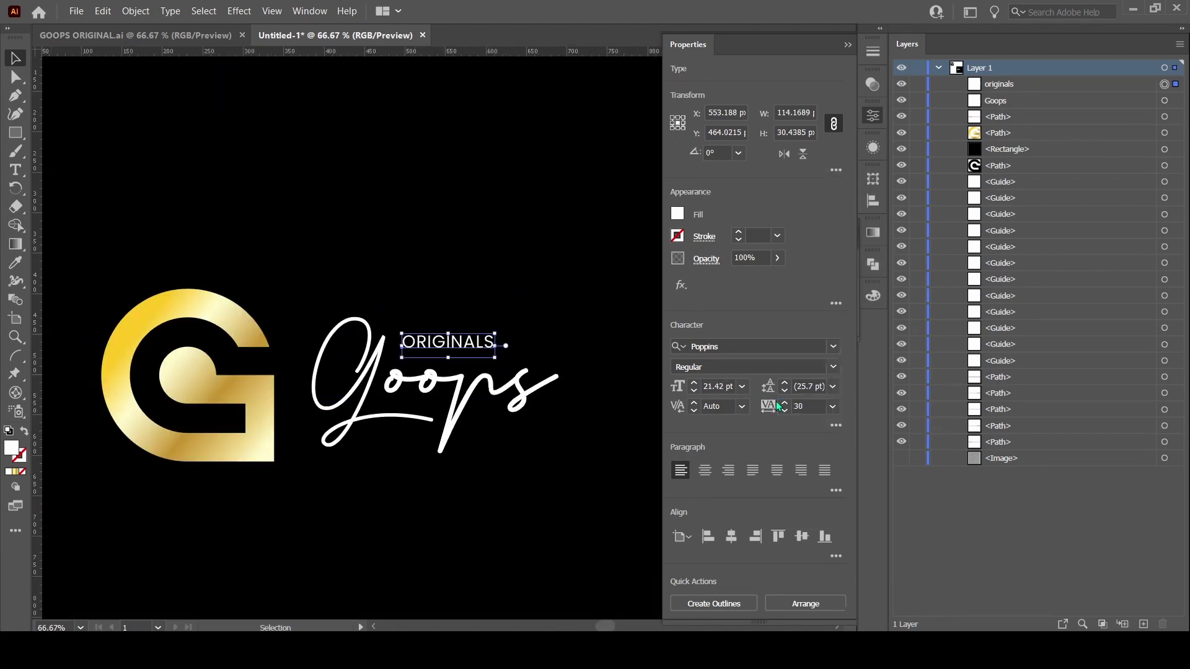
Review the logo layout and select the Goops script text.
key(ctrl+shift+a)
scroll(335, 299, down, 5)
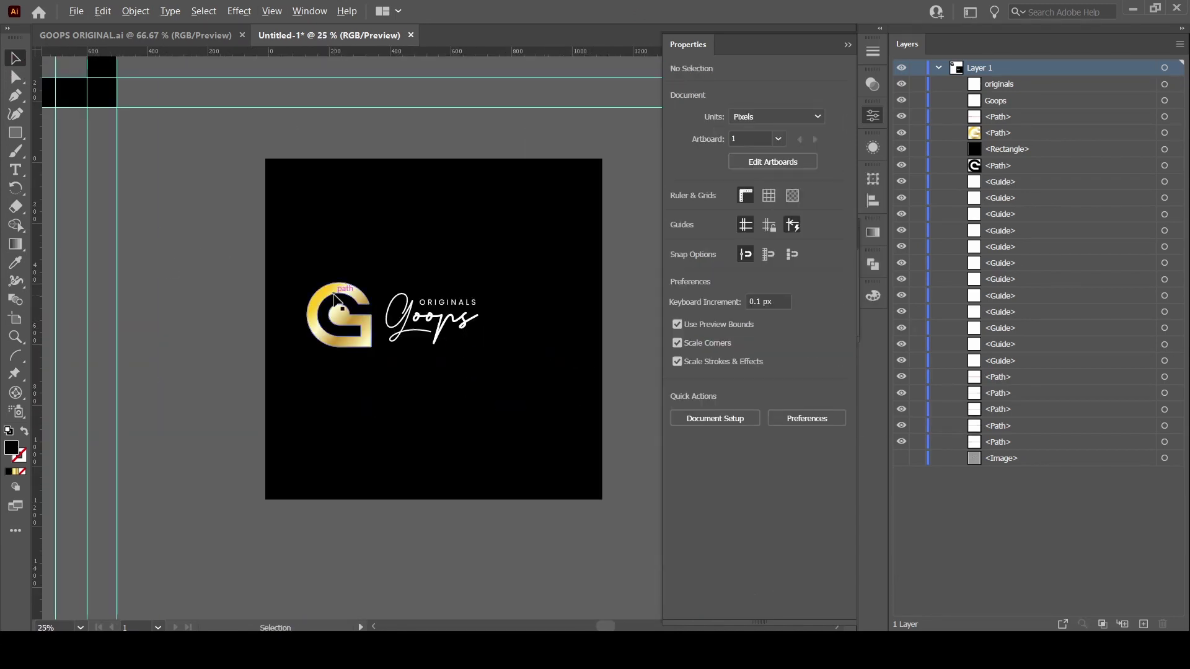
scroll(334, 299, up, 1)
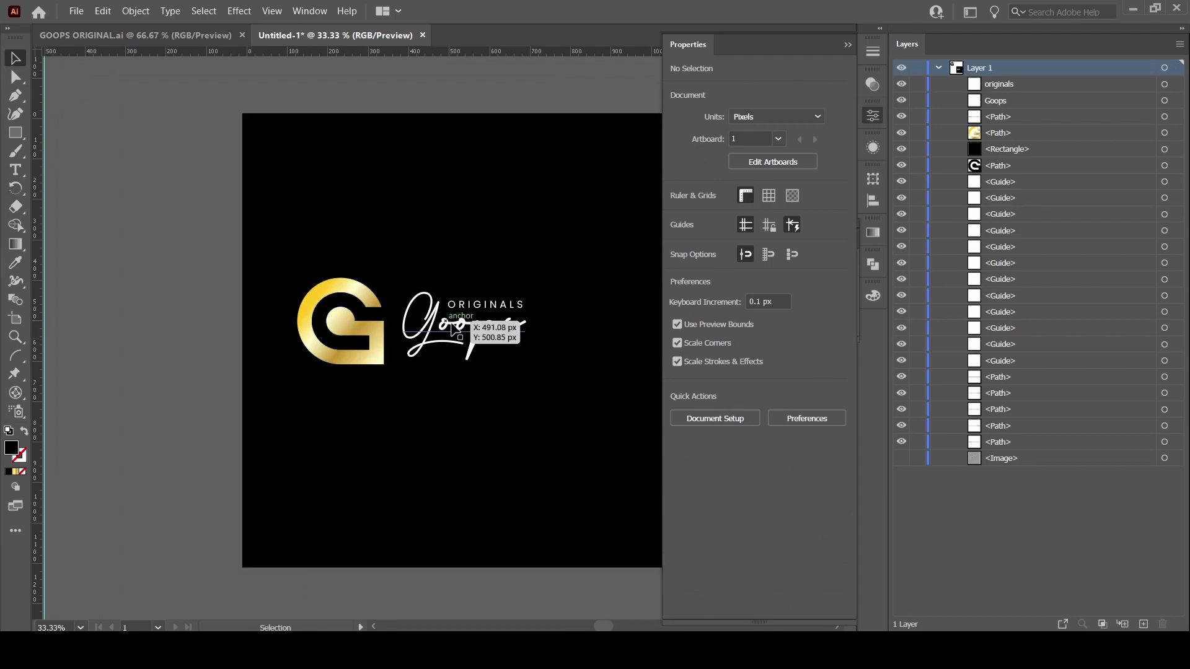
scroll(498, 327, up, 2)
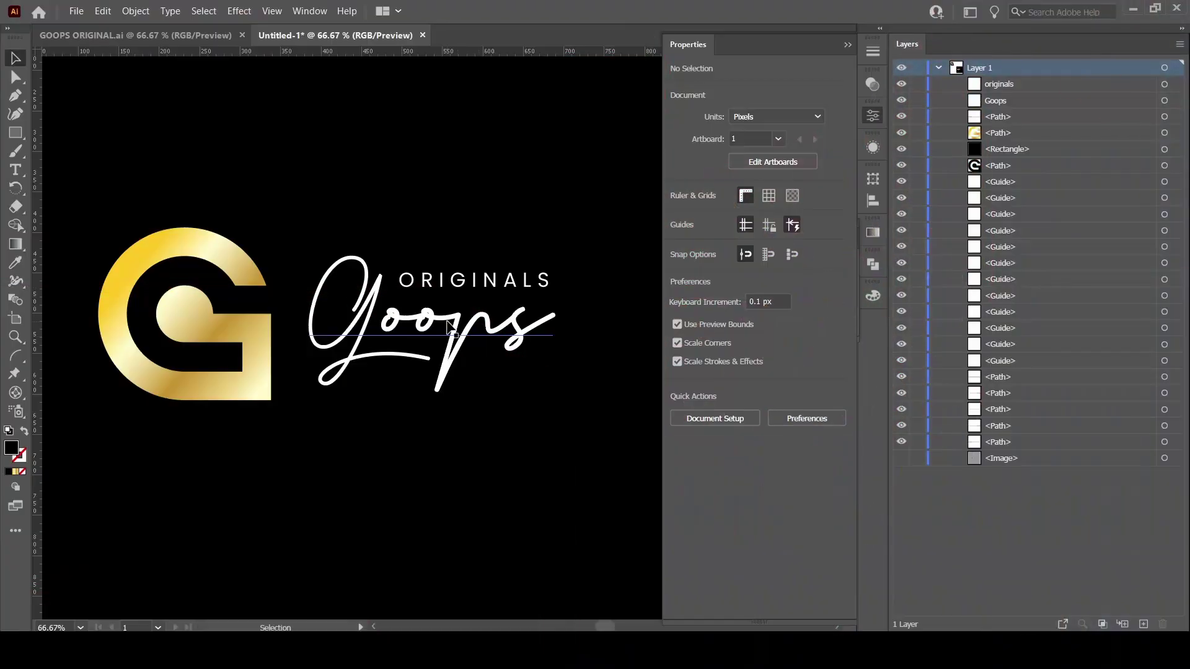
click(452, 330)
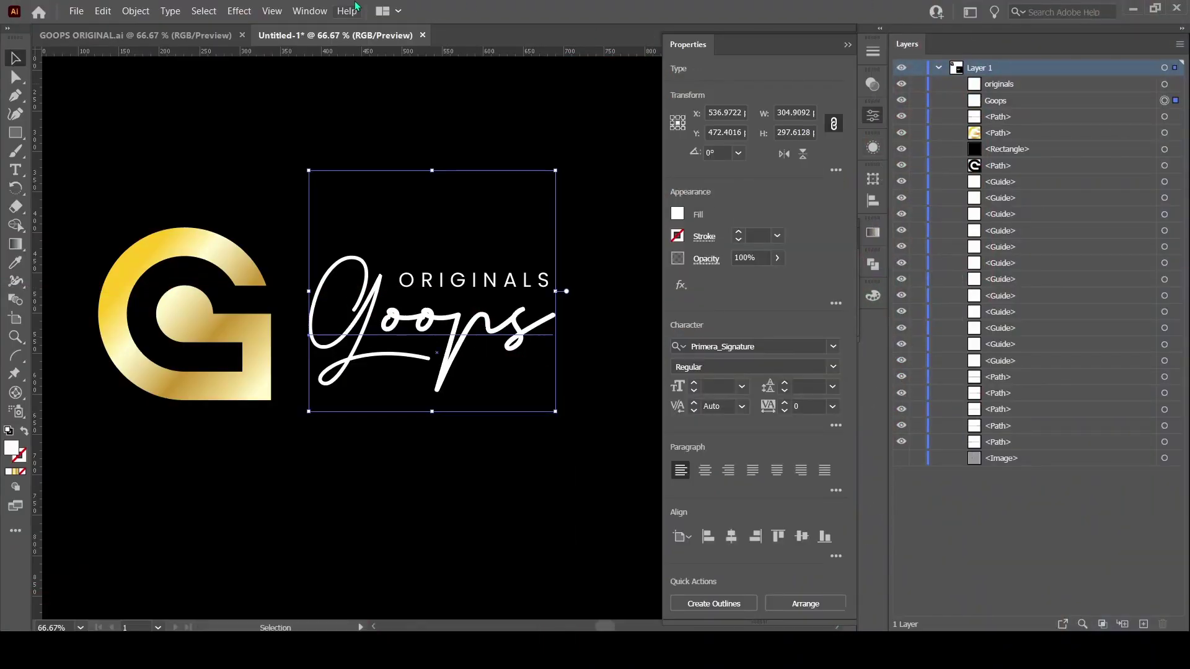
Add a new fill to Goops and eyedrop the G's gold gradient onto it.
click(872, 150)
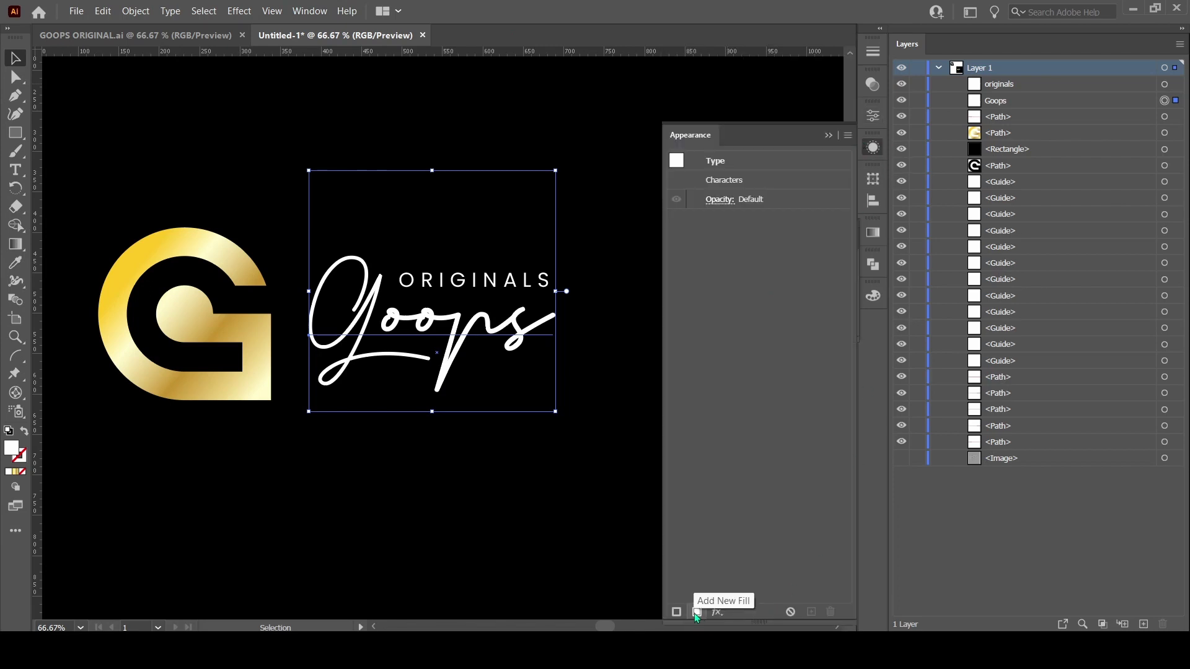
click(696, 612)
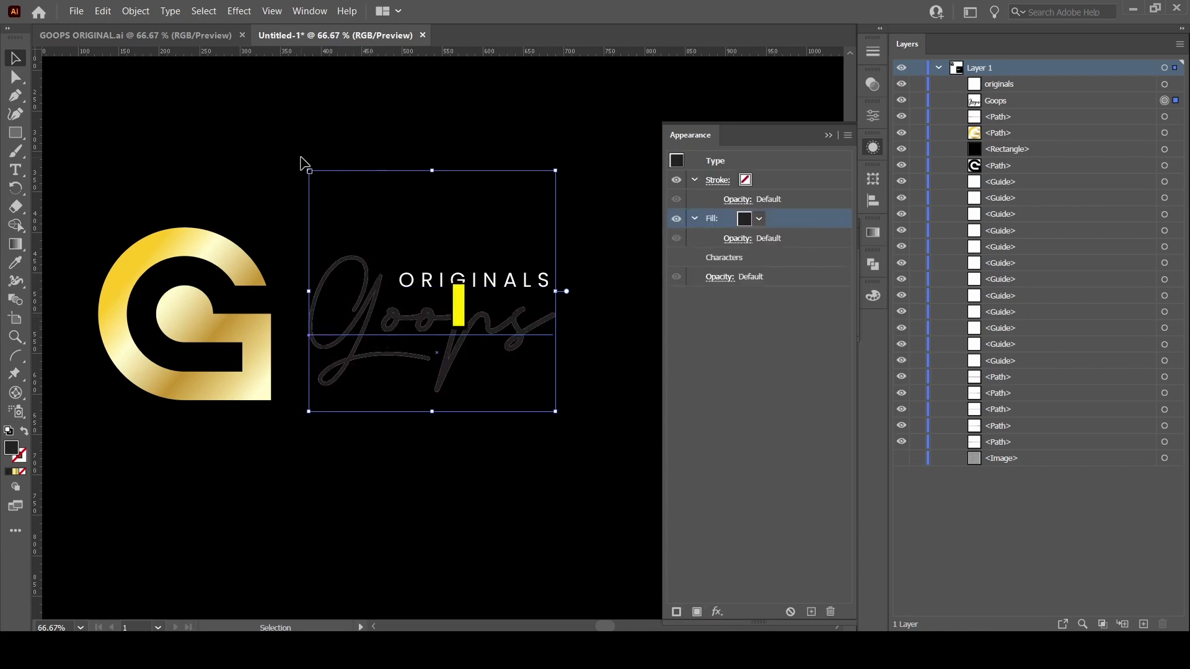
key(i)
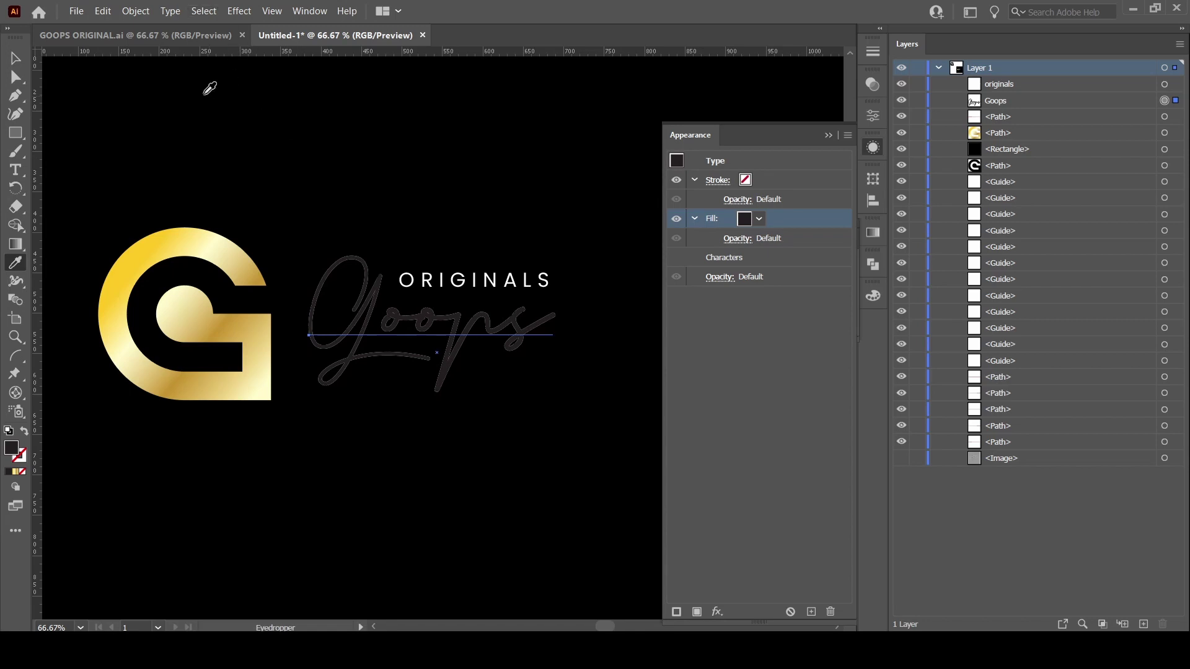
click(196, 238)
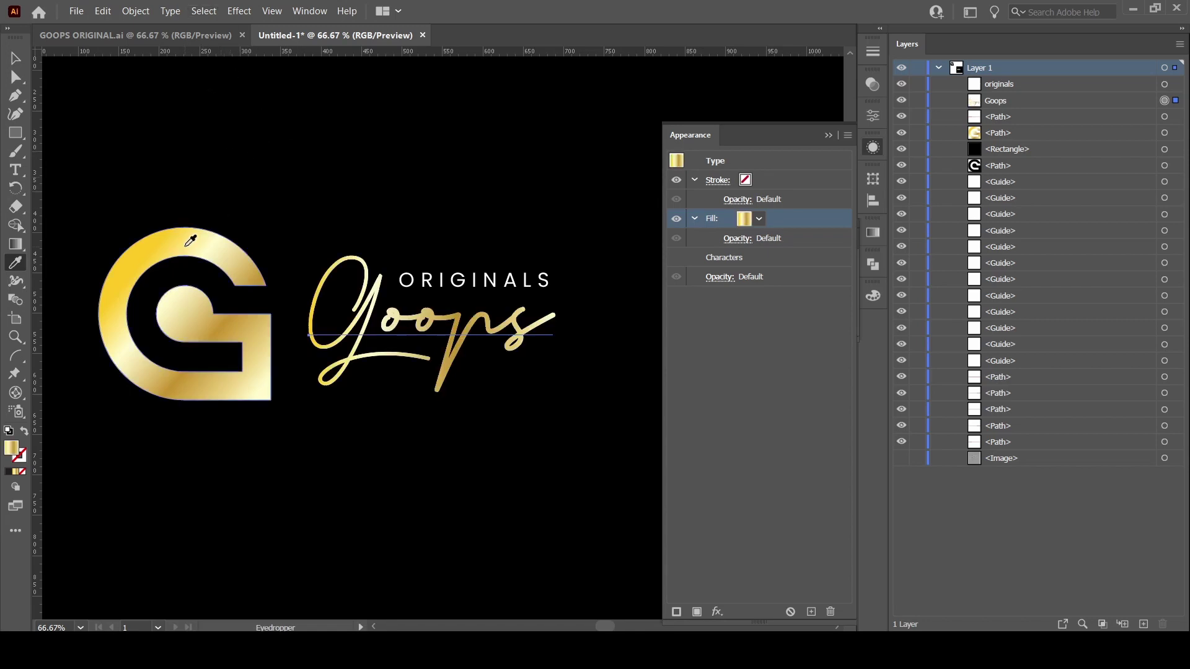
click(16, 58)
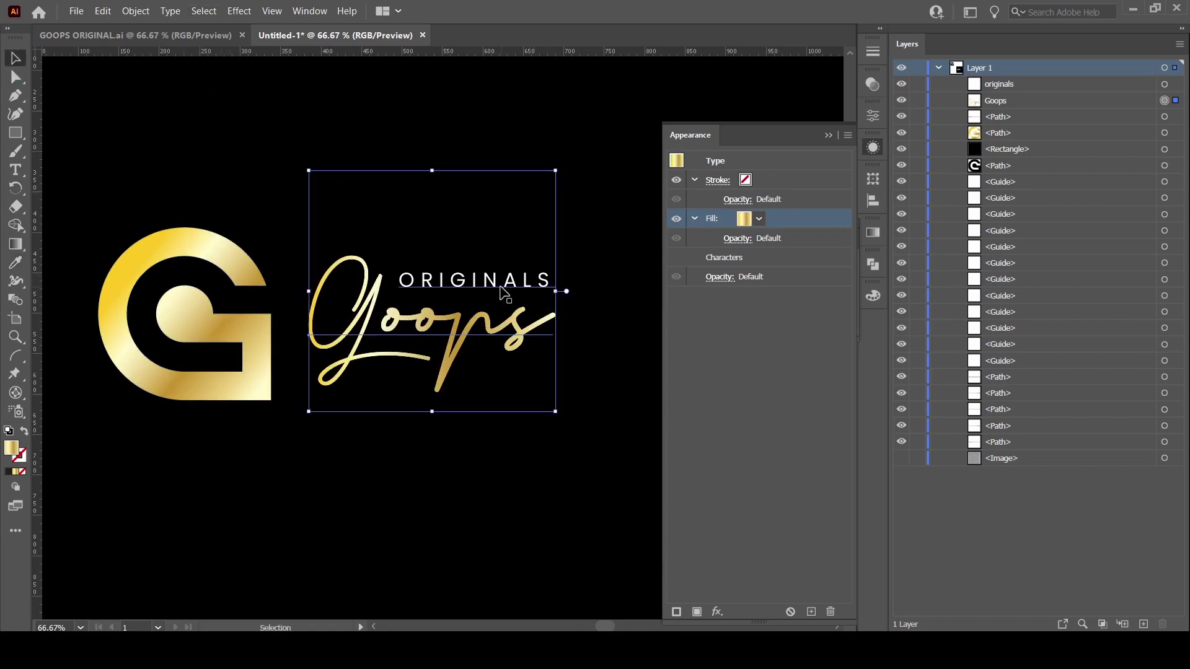
click(509, 286)
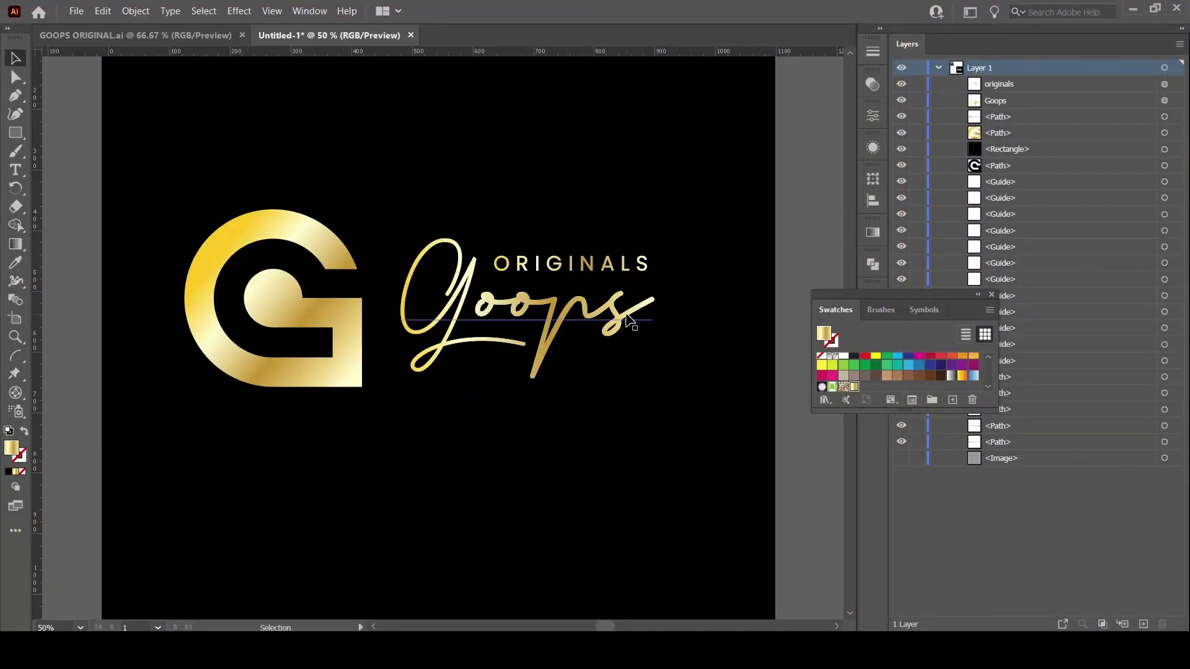
Switch to GOOPS ORIGINAL.ai and scroll through its finished logo variation artboards.
key(ctrl+Tab)
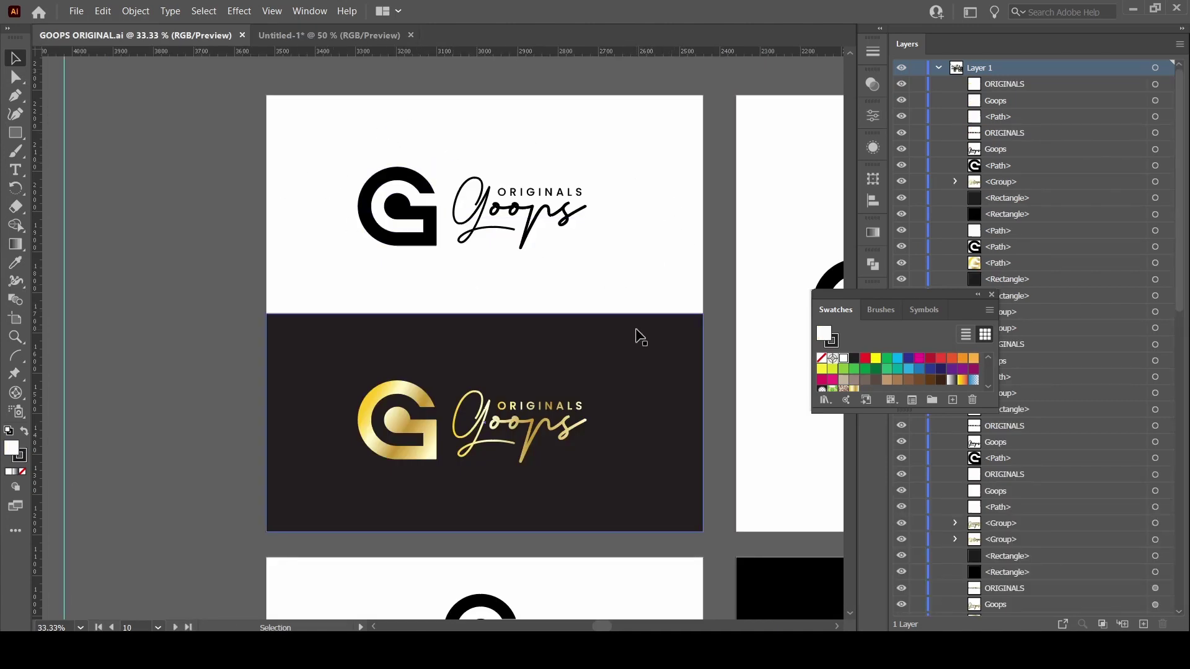
scroll(635, 347, down, 2)
scroll(621, 368, down, 3)
scroll(556, 359, down, 7)
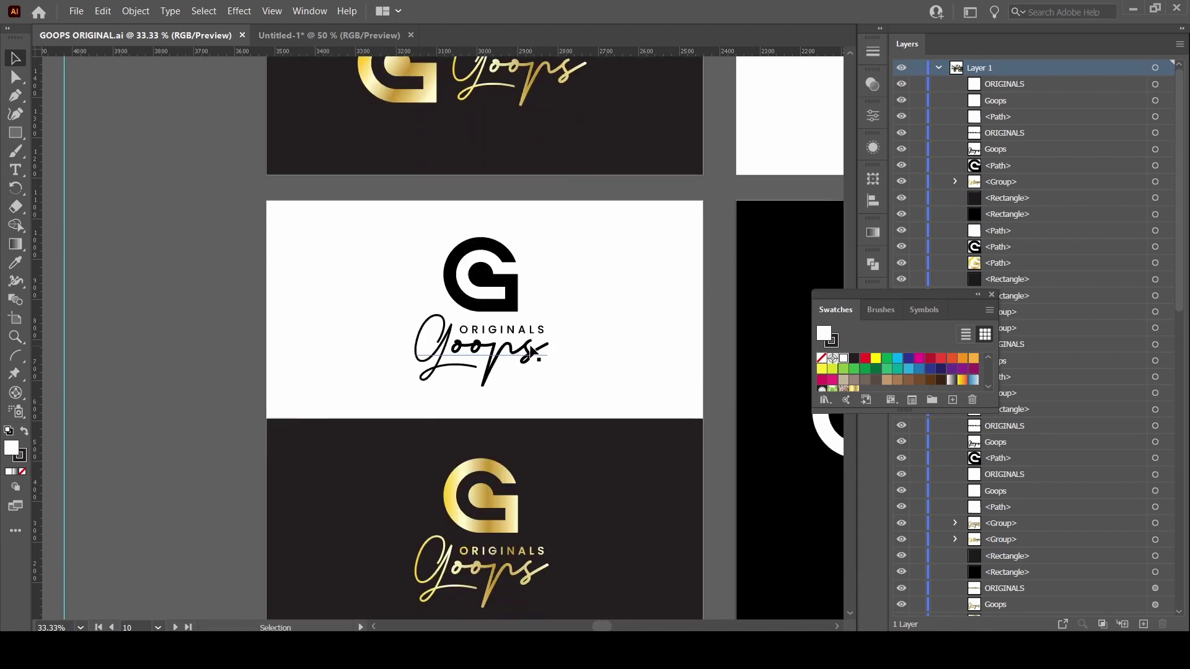
scroll(546, 279, down, 3)
scroll(577, 444, down, 15)
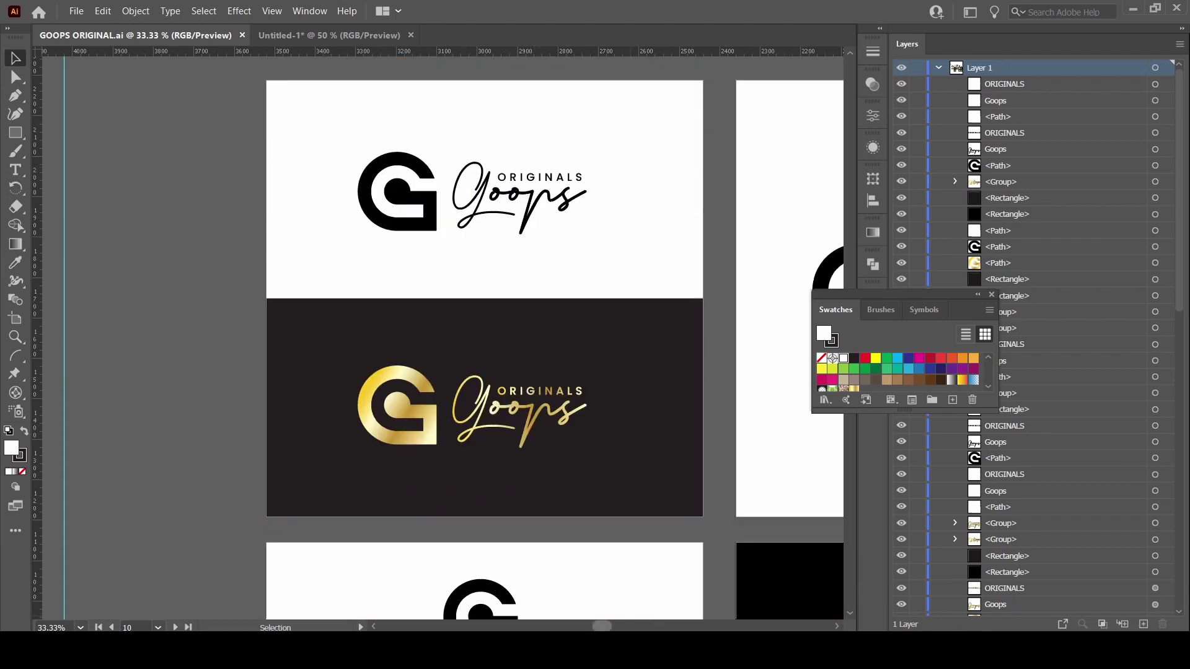
key(alt+Tab)
Go up to the goops folder listing IMAGES, OPEN FILE and TRANSPARENT, clearing the selection.
click(556, 70)
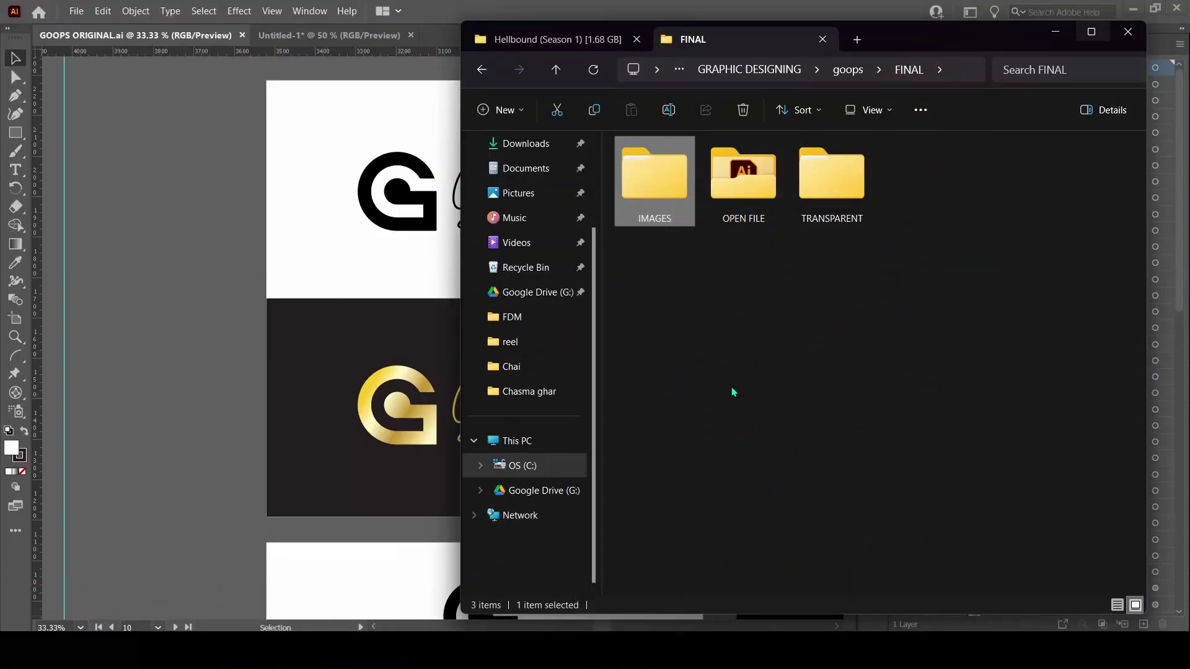
click(731, 393)
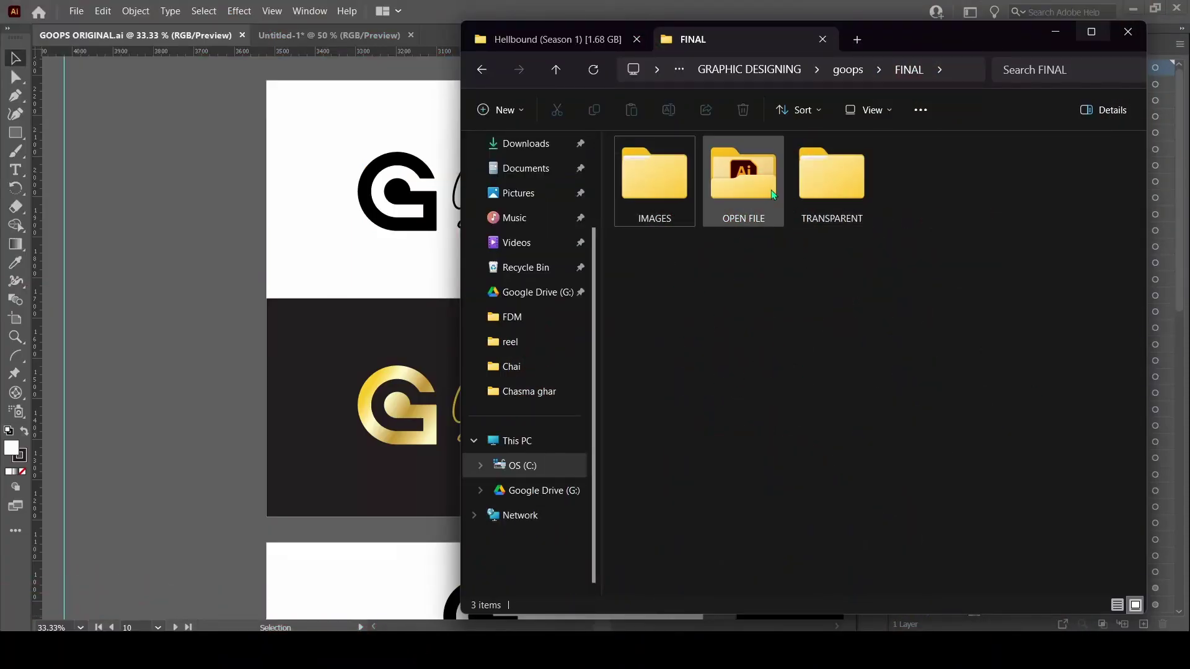
ctrl+scroll(1091, 285, down, 4)
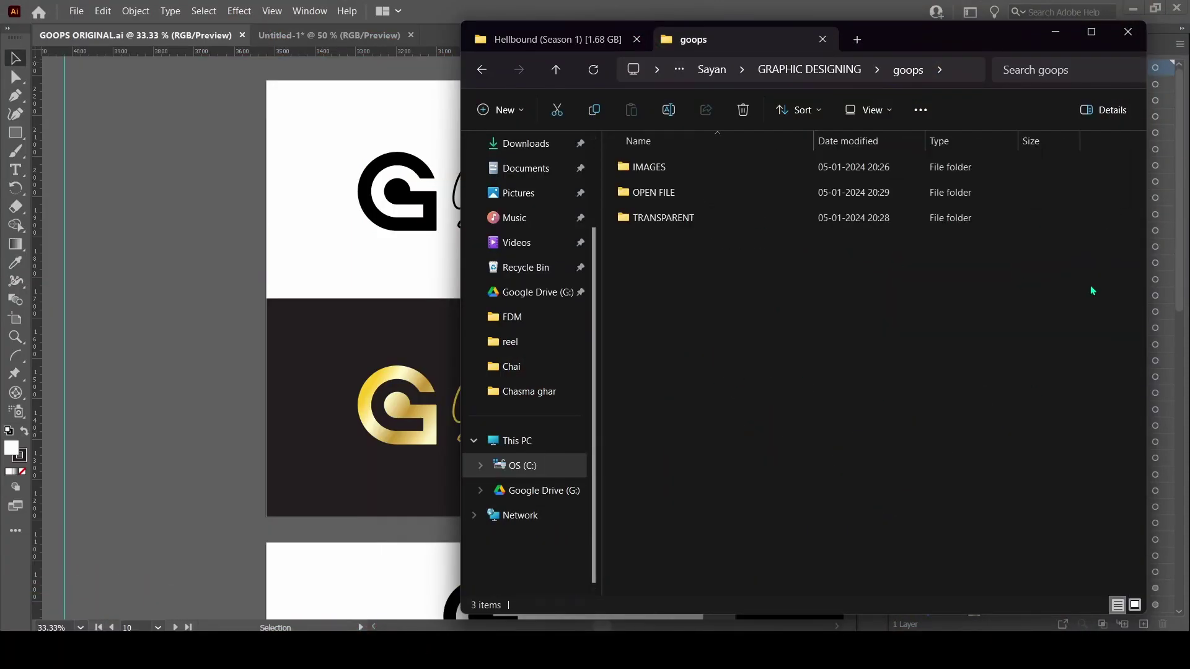